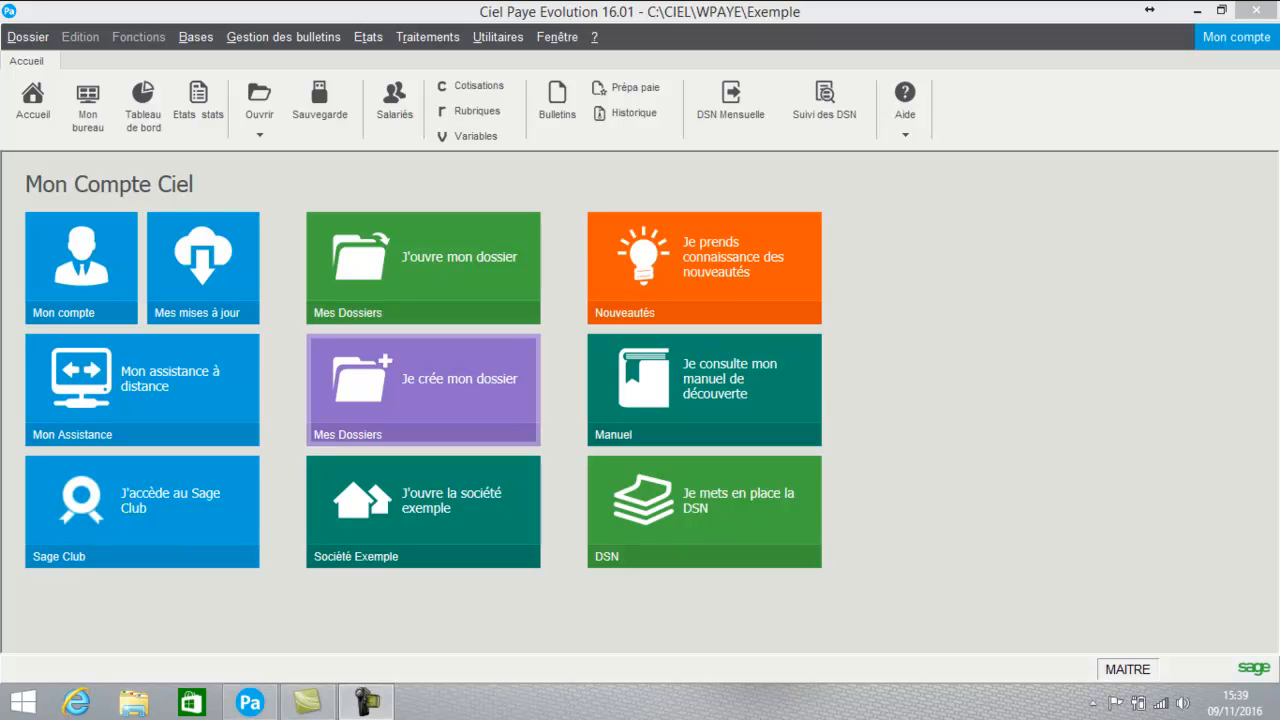
- Close the example company and create the new folder FORMATION 2017 in Mode Avancé
{"action": "left_click", "coordinate": [423, 390]}
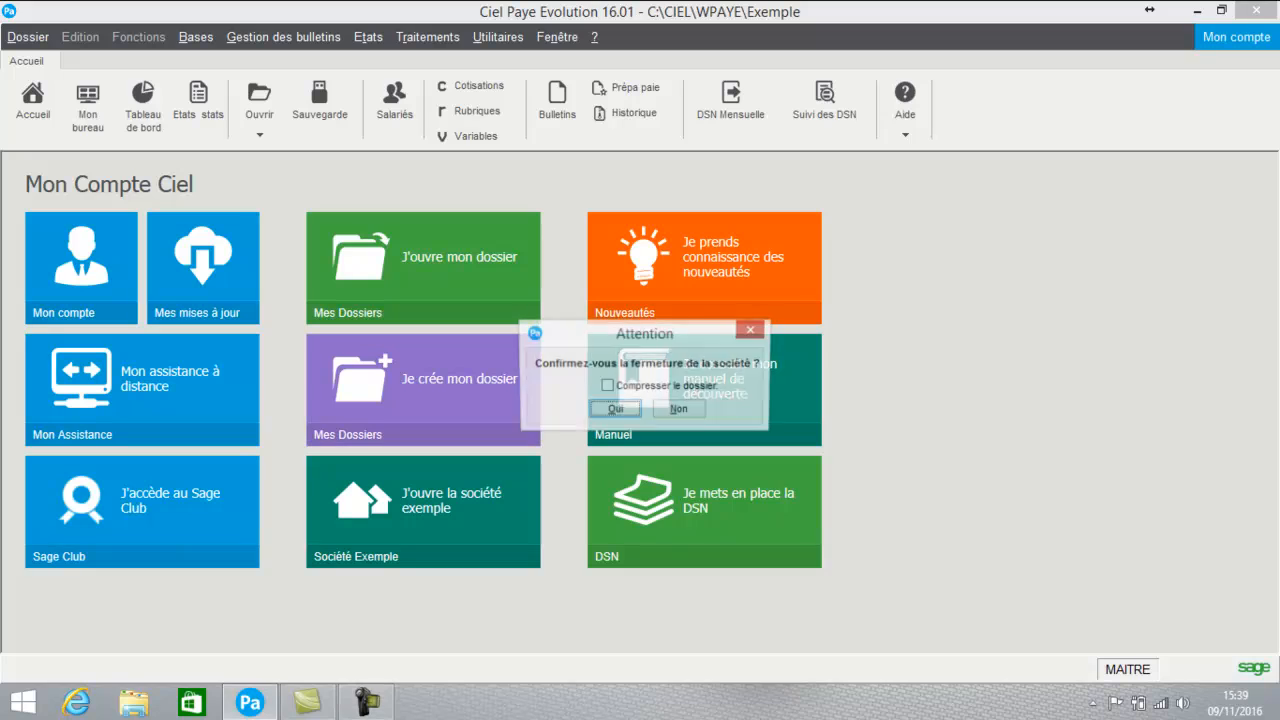
{"action": "left_click", "coordinate": [615, 409]}
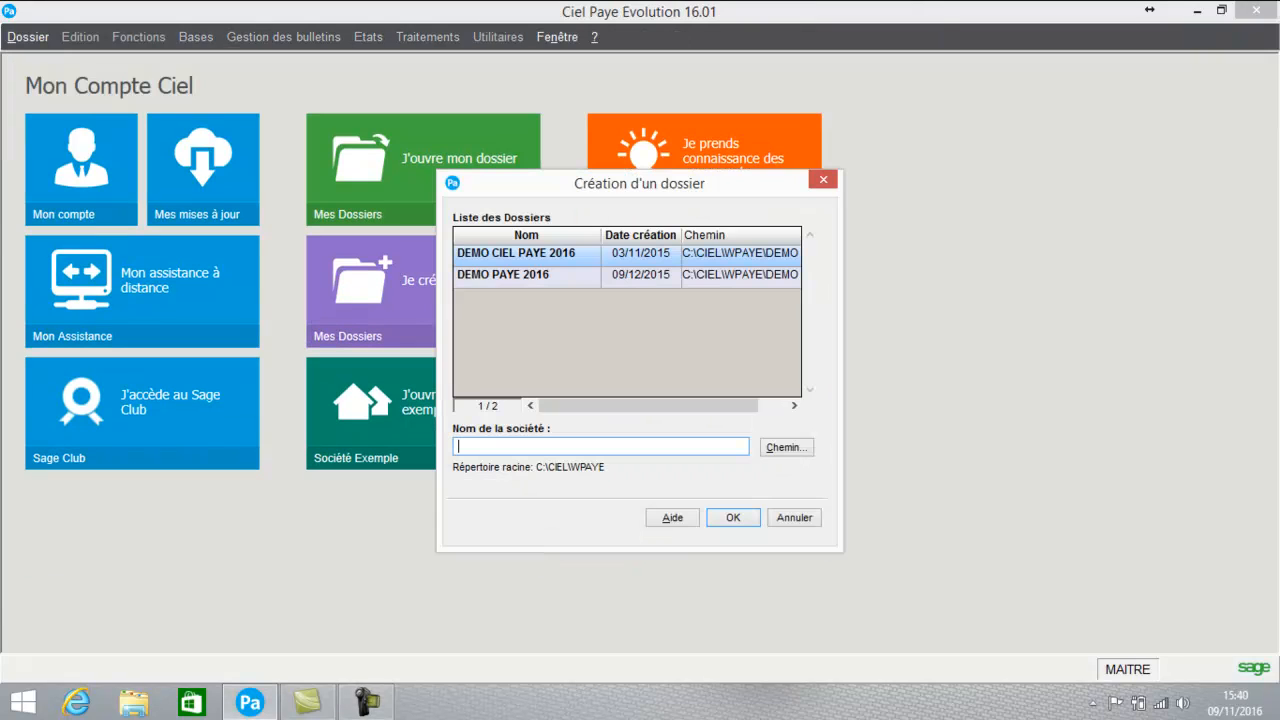
{"action": "type", "text": "FORMATION 2017"}
{"action": "key", "text": "Return"}
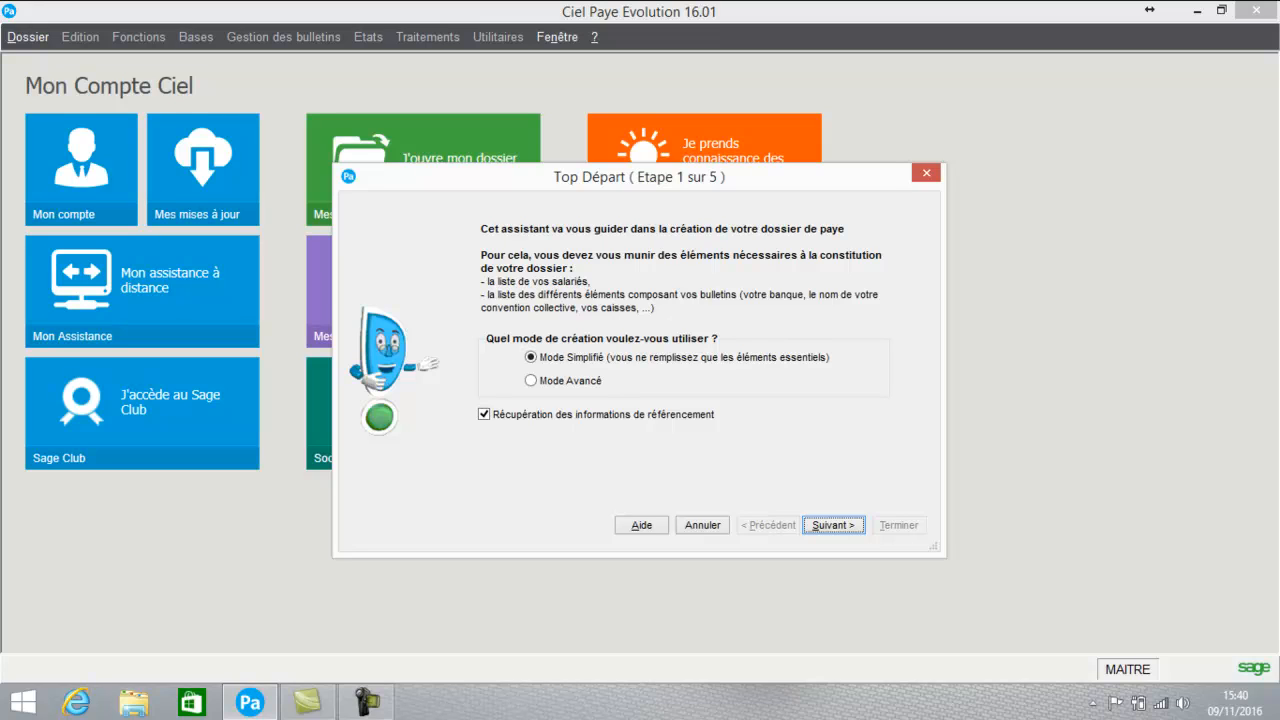
{"action": "left_click", "coordinate": [531, 381]}
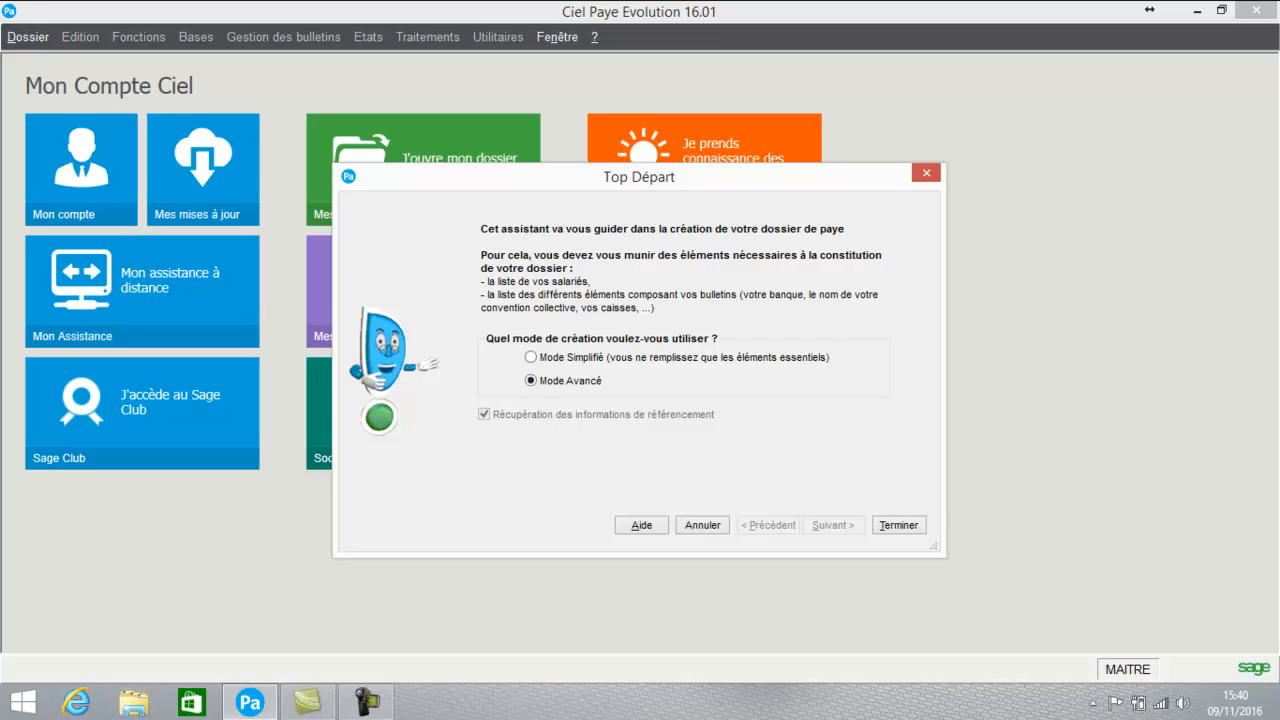
{"action": "left_click", "coordinate": [899, 525]}
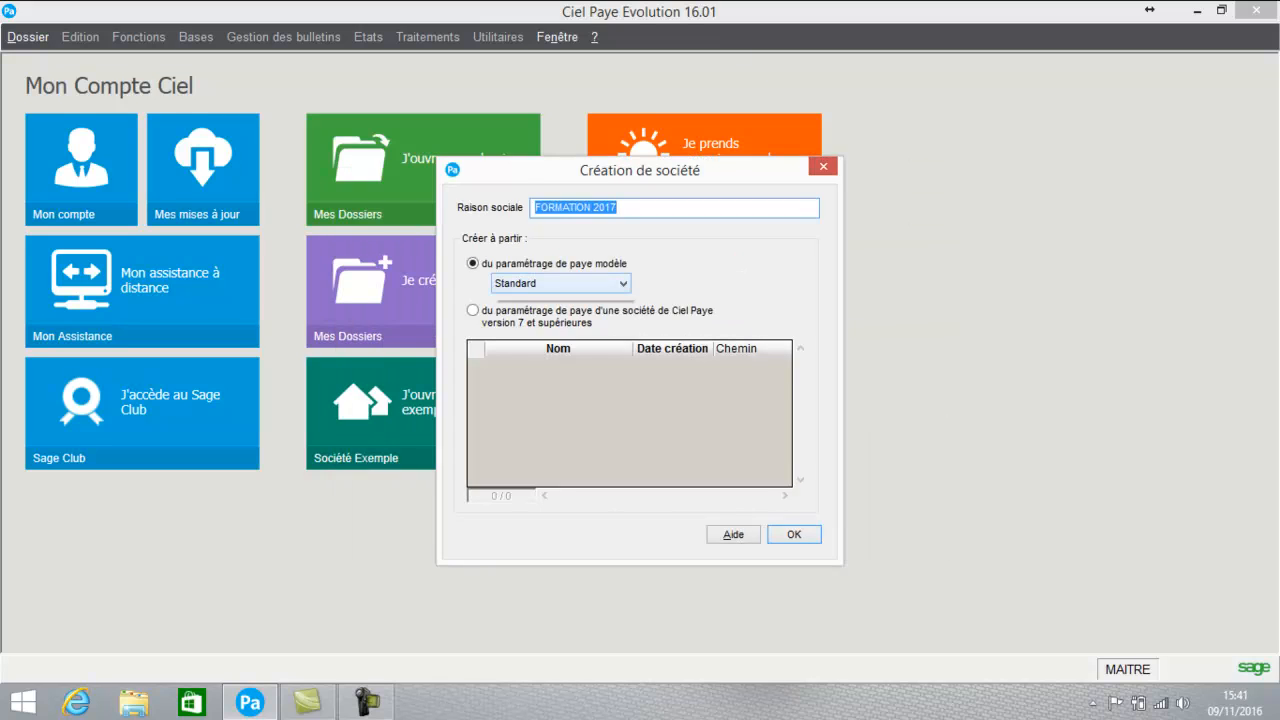
- Keep Standard as the payroll model for the FORMATION 2017 company
{"action": "left_click", "coordinate": [622, 284]}
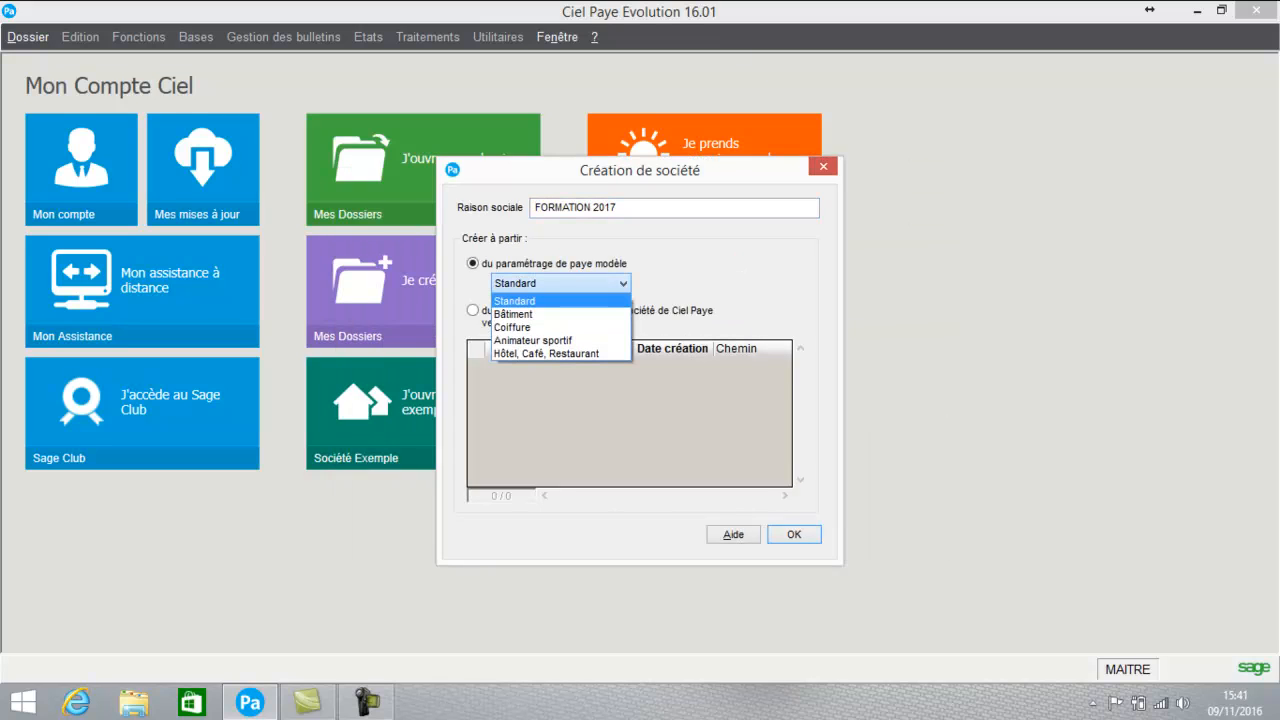
{"action": "left_click", "coordinate": [622, 284]}
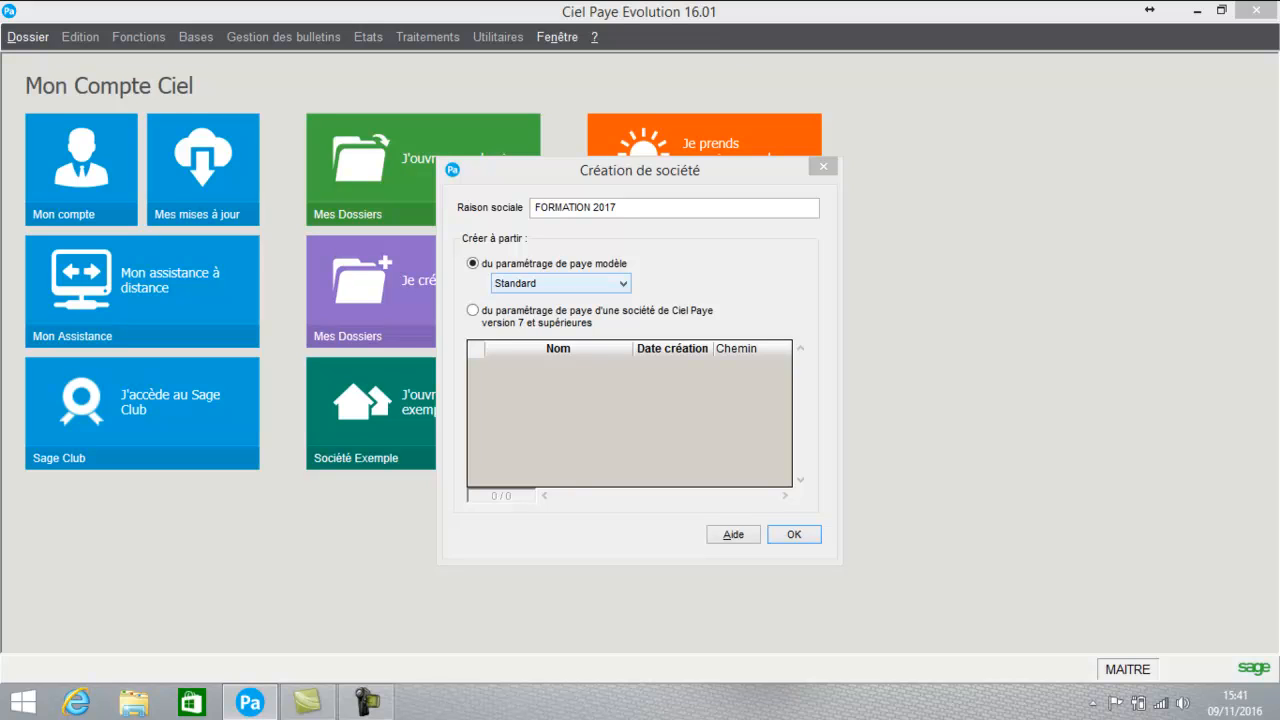
{"action": "left_click", "coordinate": [622, 284]}
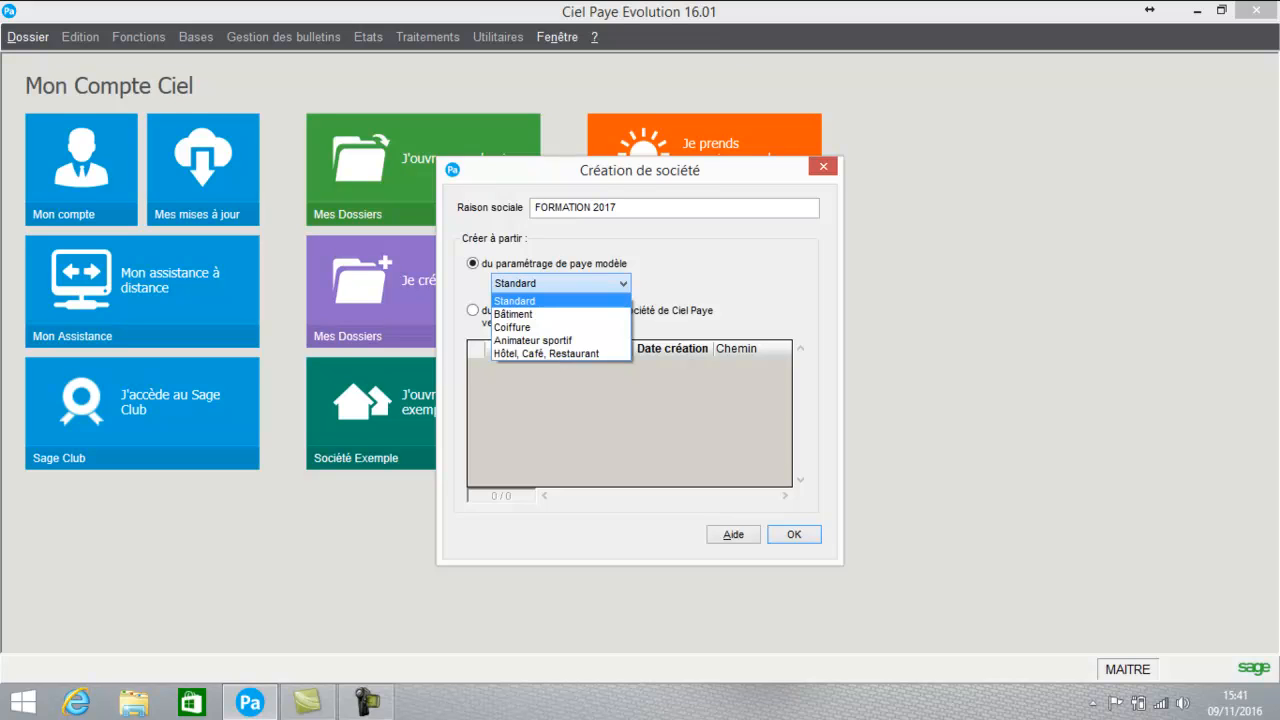
{"action": "left_click", "coordinate": [515, 301]}
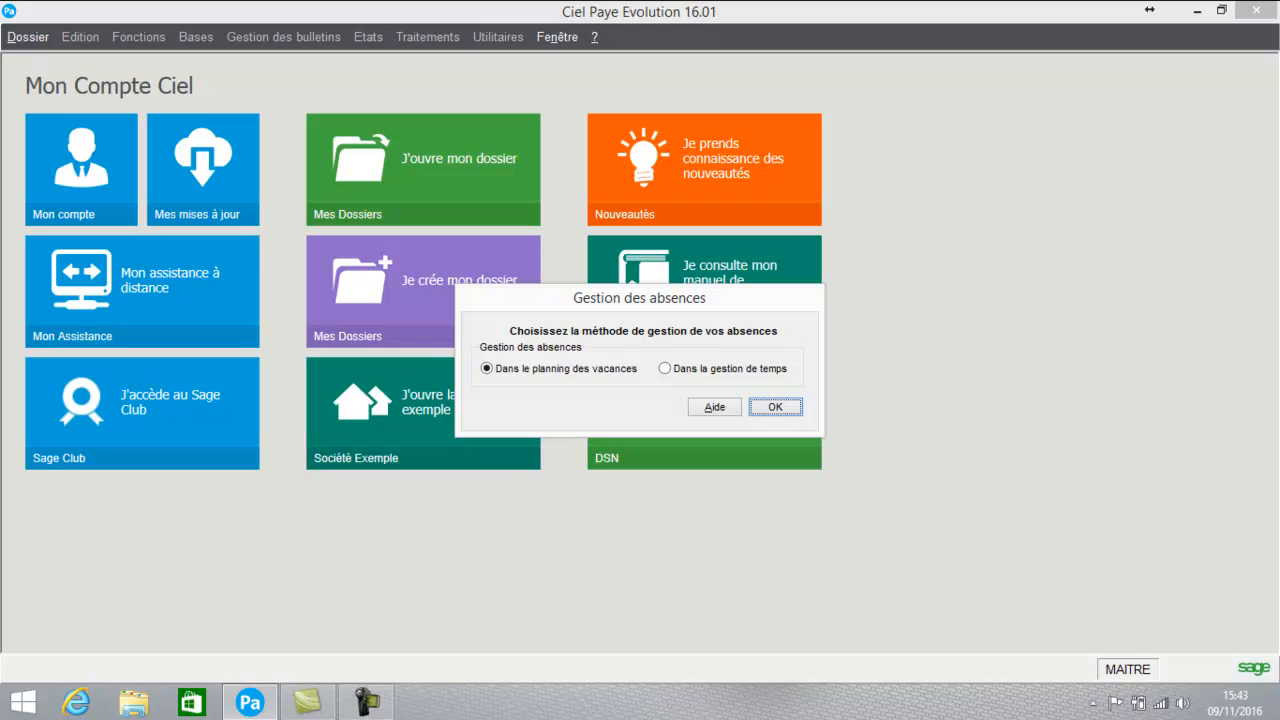
- Keep absences in the holiday planning and reuse the referencing contact details
{"action": "key", "text": "Return"}
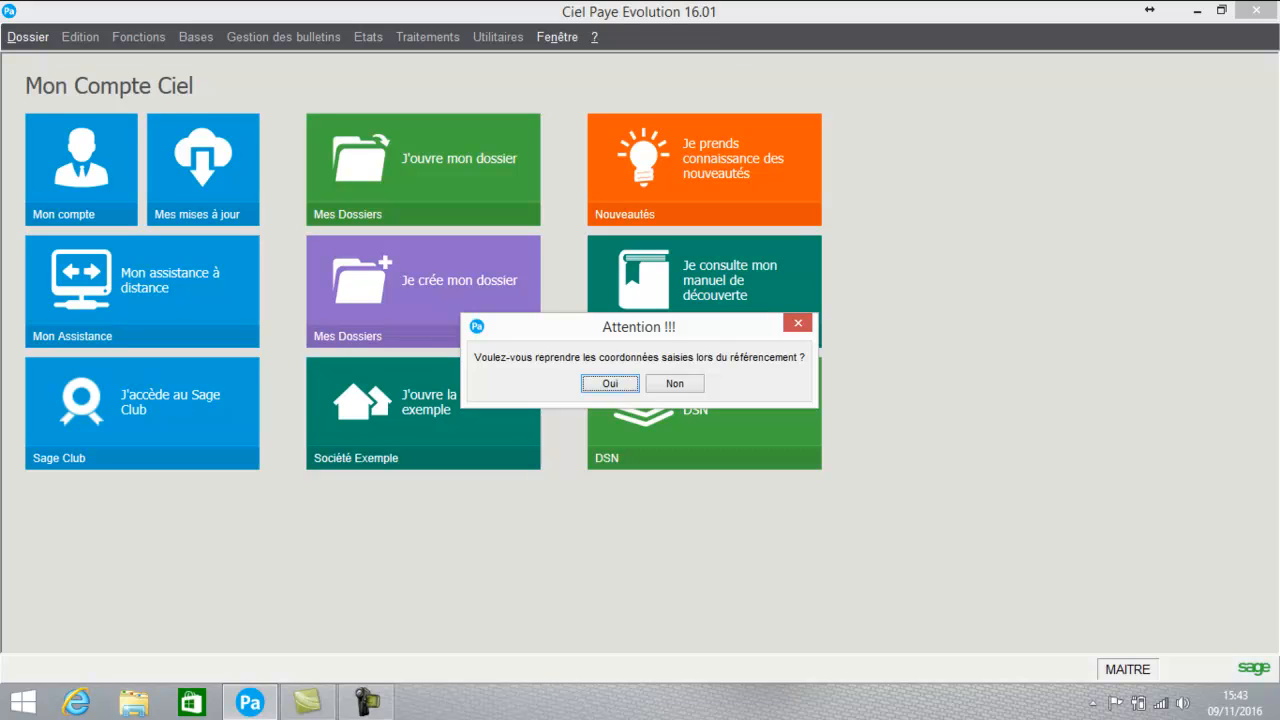
{"action": "key", "text": "Return"}
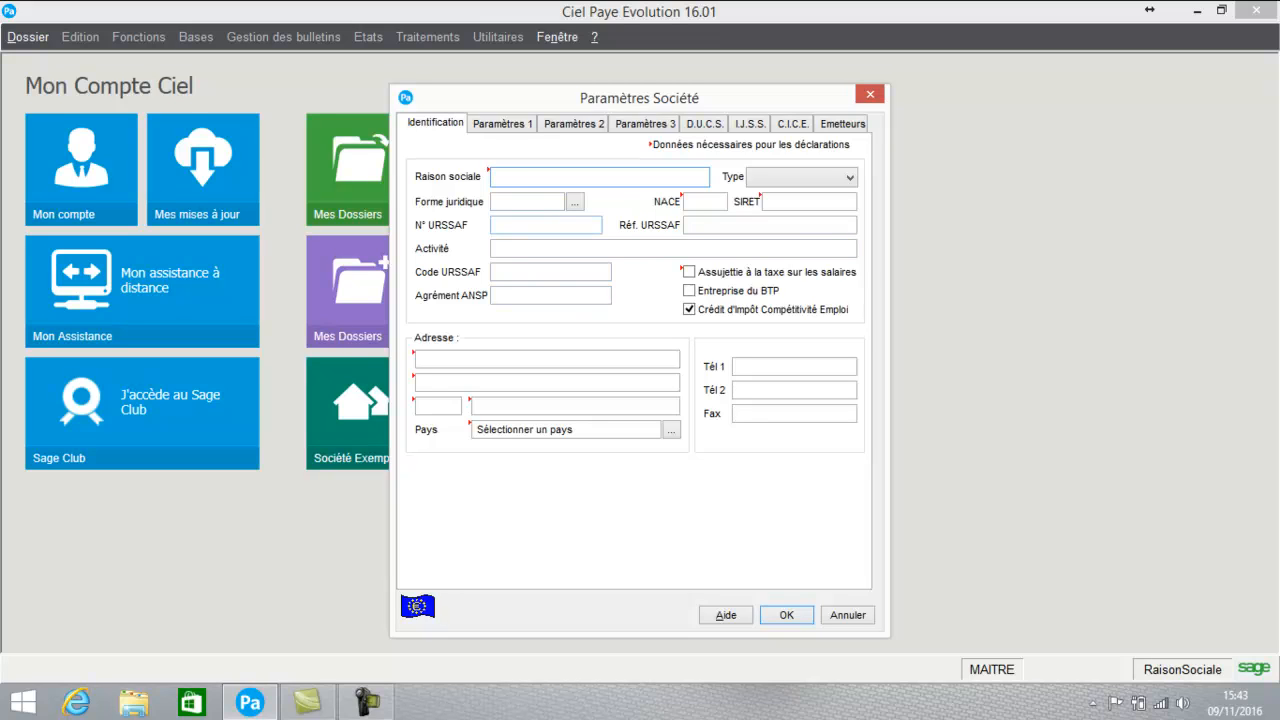
- Set Raison sociale to FORMATION with declarant type Personne morale
{"action": "type", "text": "FORMATION"}
{"action": "key", "text": "Tab"}
{"action": "key", "text": "alt+Down"}
{"action": "key", "text": "Down"}
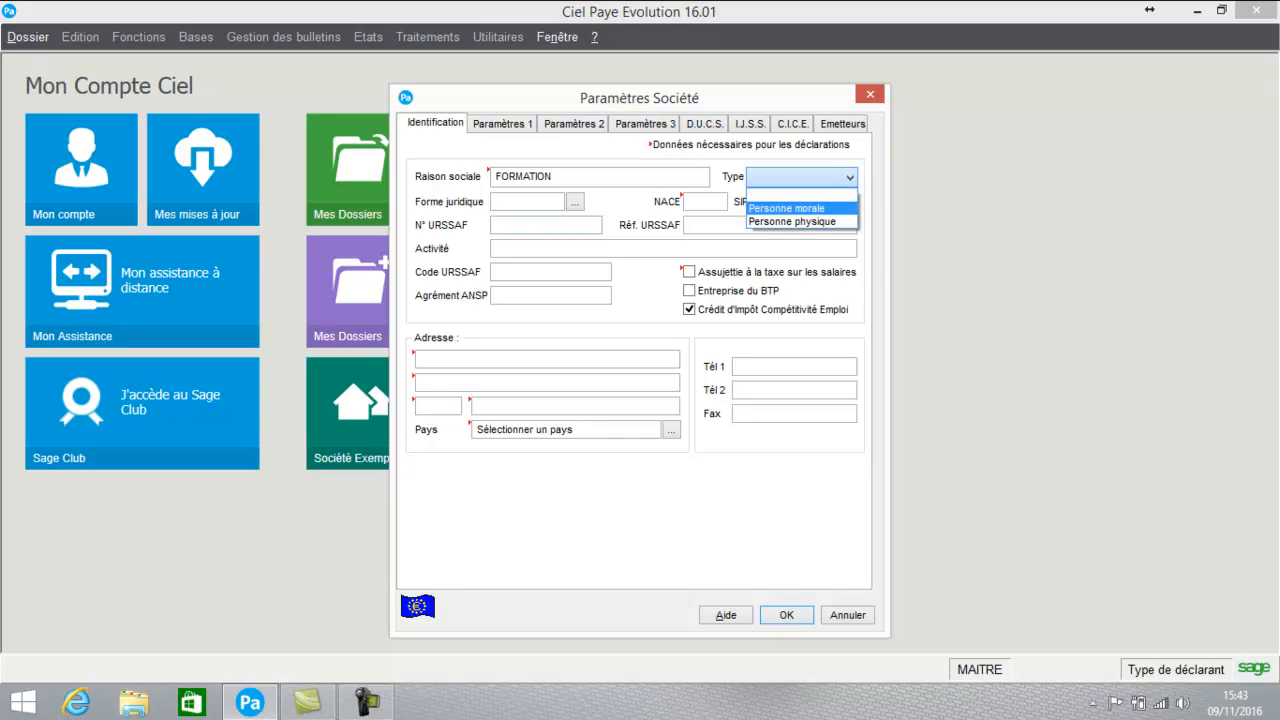
{"action": "key", "text": "Tab"}
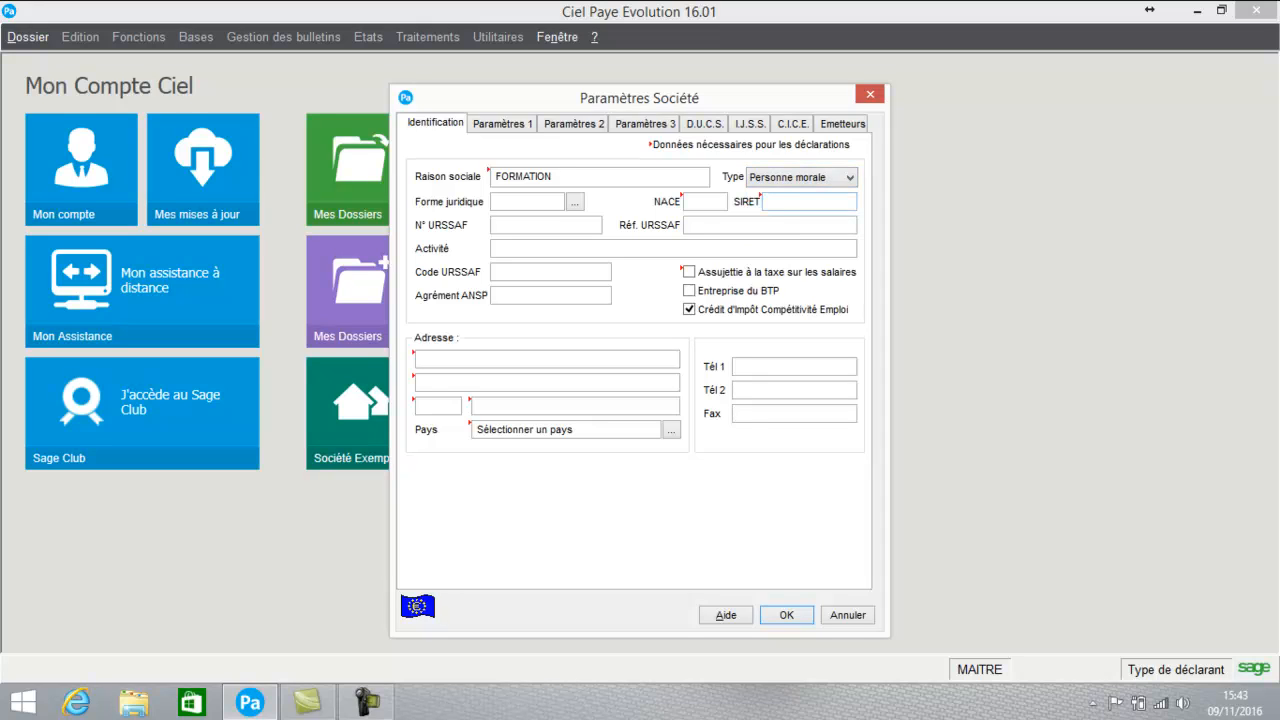
- Enter NACE code 622A and begin entering the SIRET number
{"action": "left_click", "coordinate": [705, 202]}
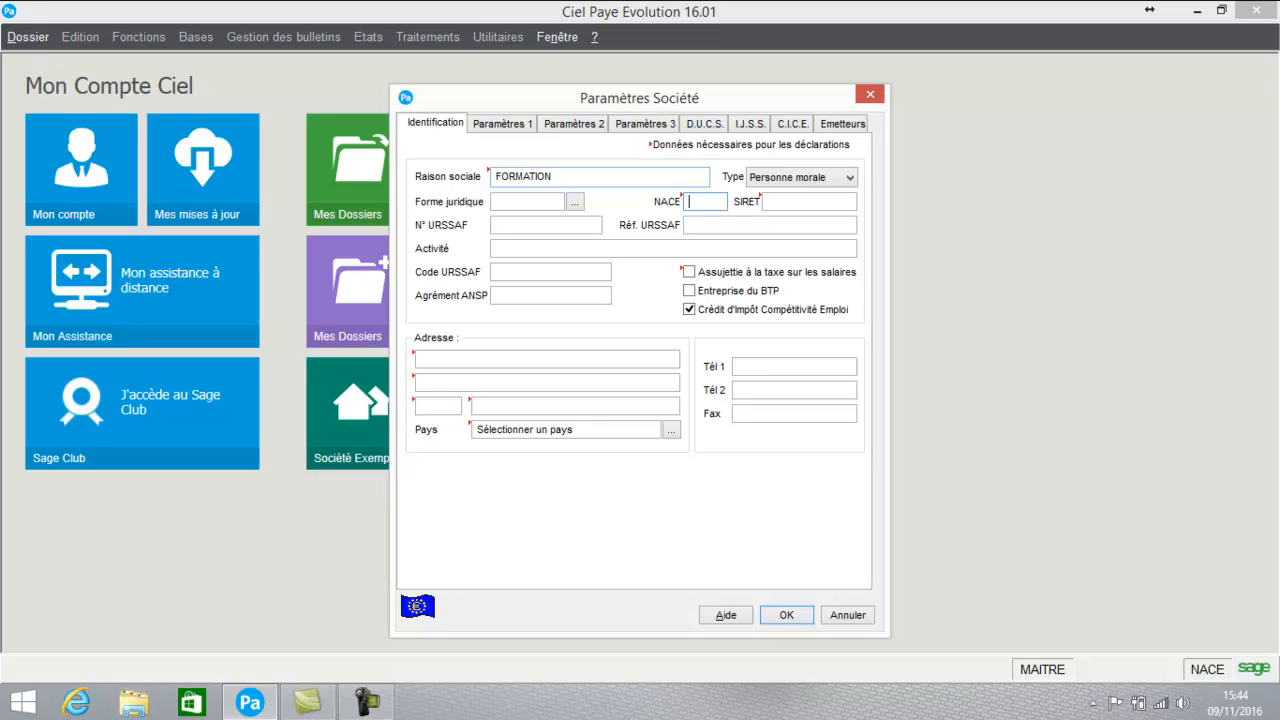
{"action": "type", "text": "622A"}
{"action": "key", "text": "Tab"}
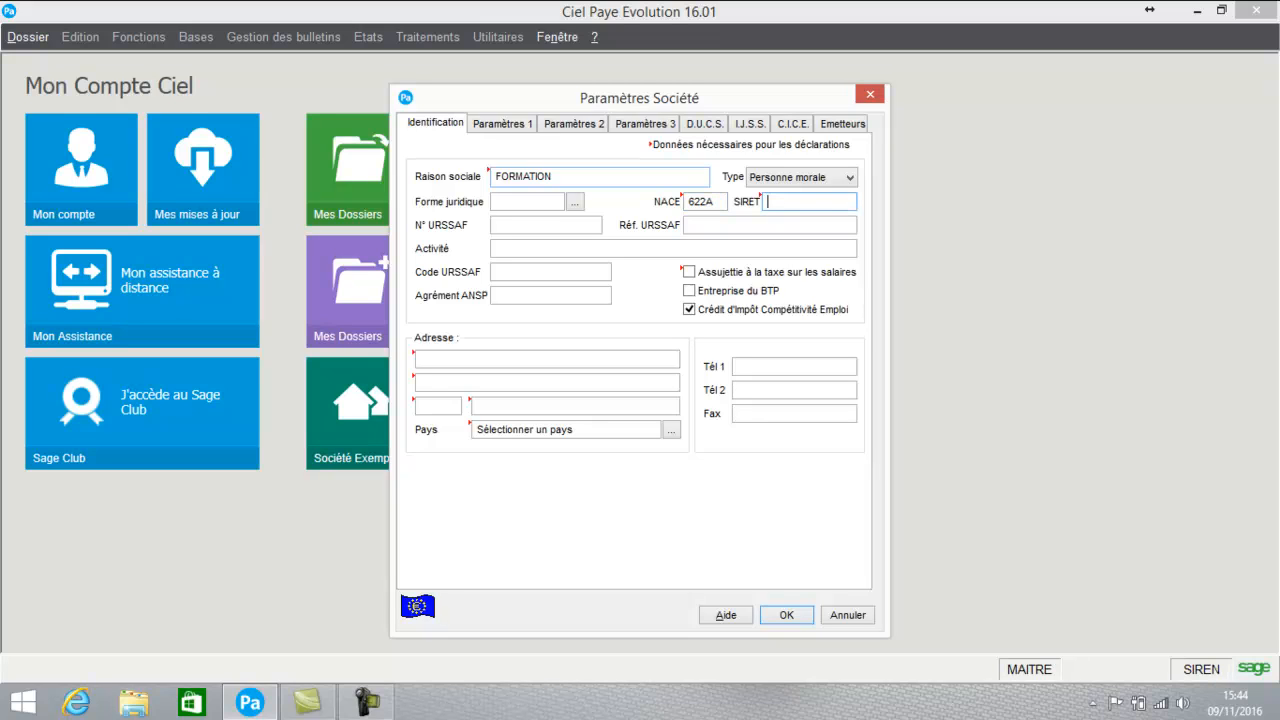
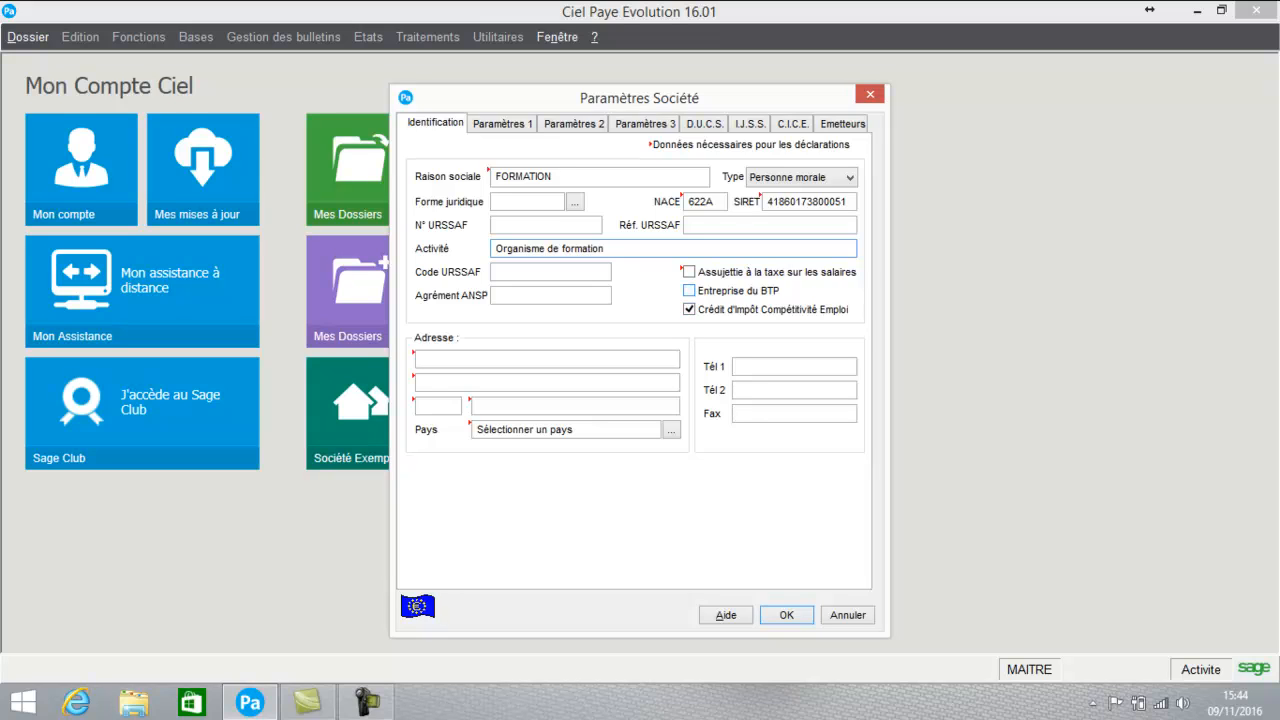
{"action": "left_click", "coordinate": [547, 359]}
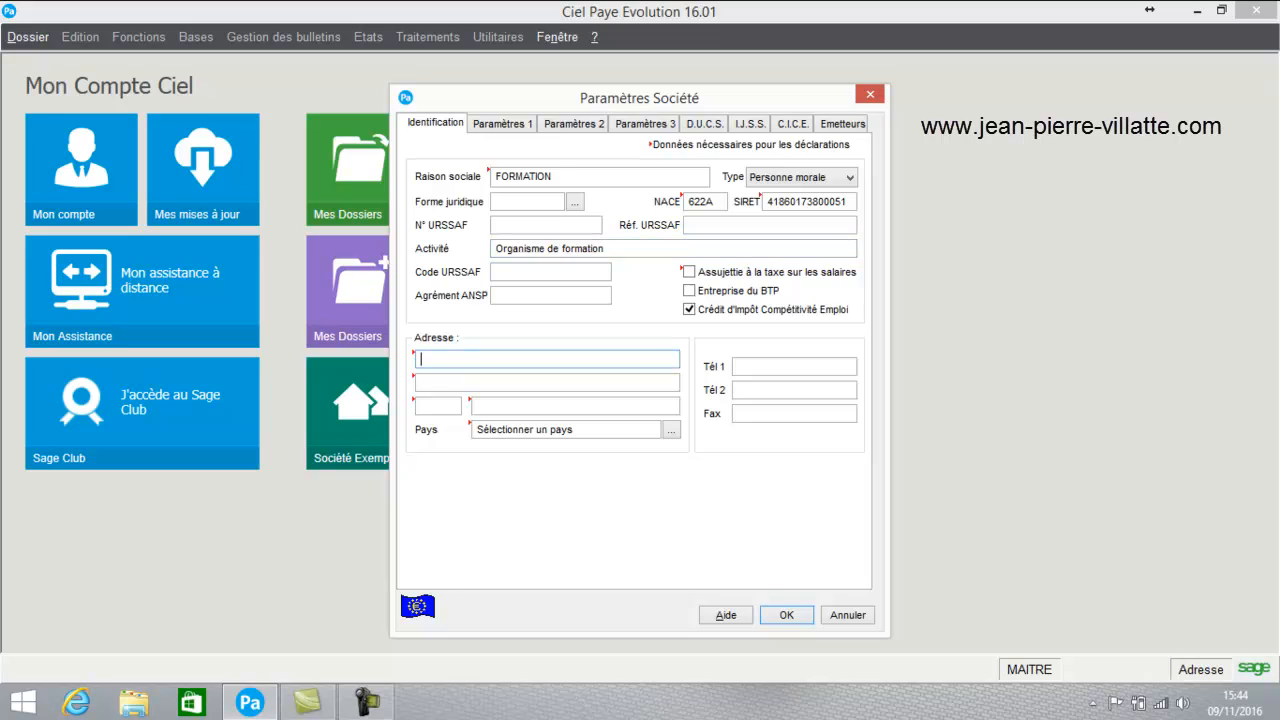
{"action": "key", "text": "Tab"}
{"action": "key", "text": "Tab"}
{"action": "type", "text": "44100"}
{"action": "key", "text": "Tab"}
{"action": "type", "text": "NANTES"}
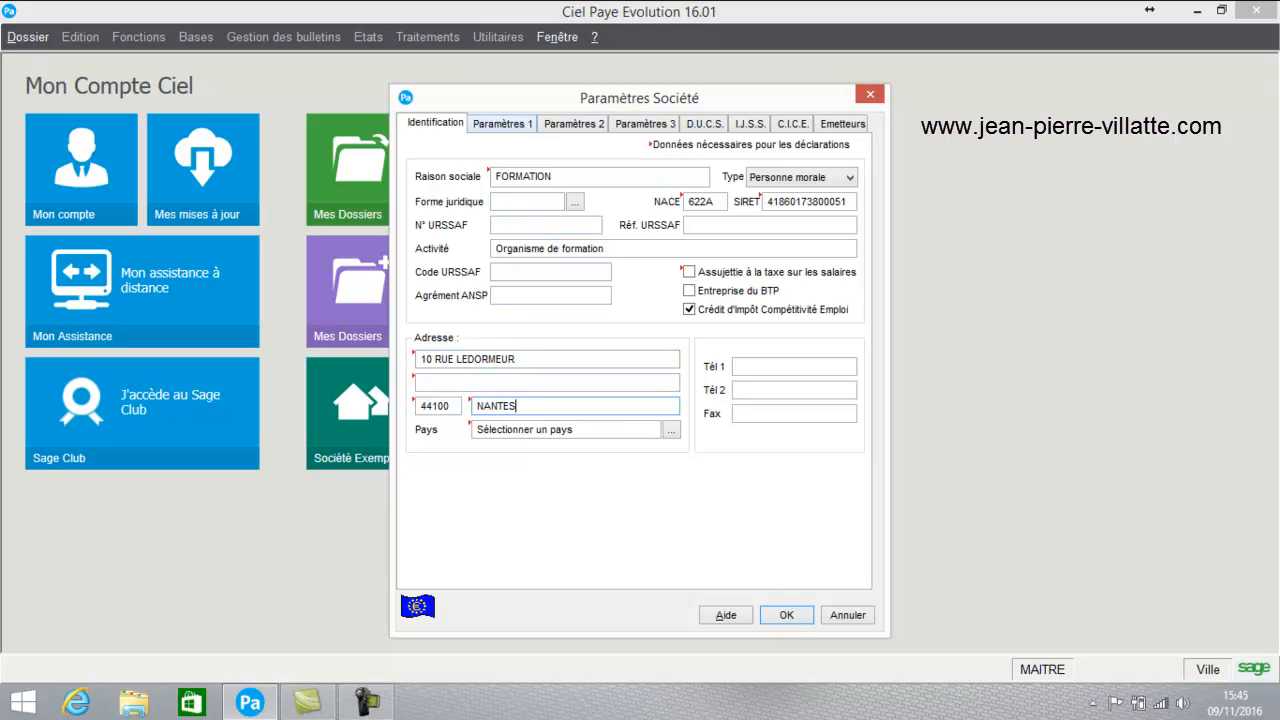
{"action": "left_click", "coordinate": [502, 124]}
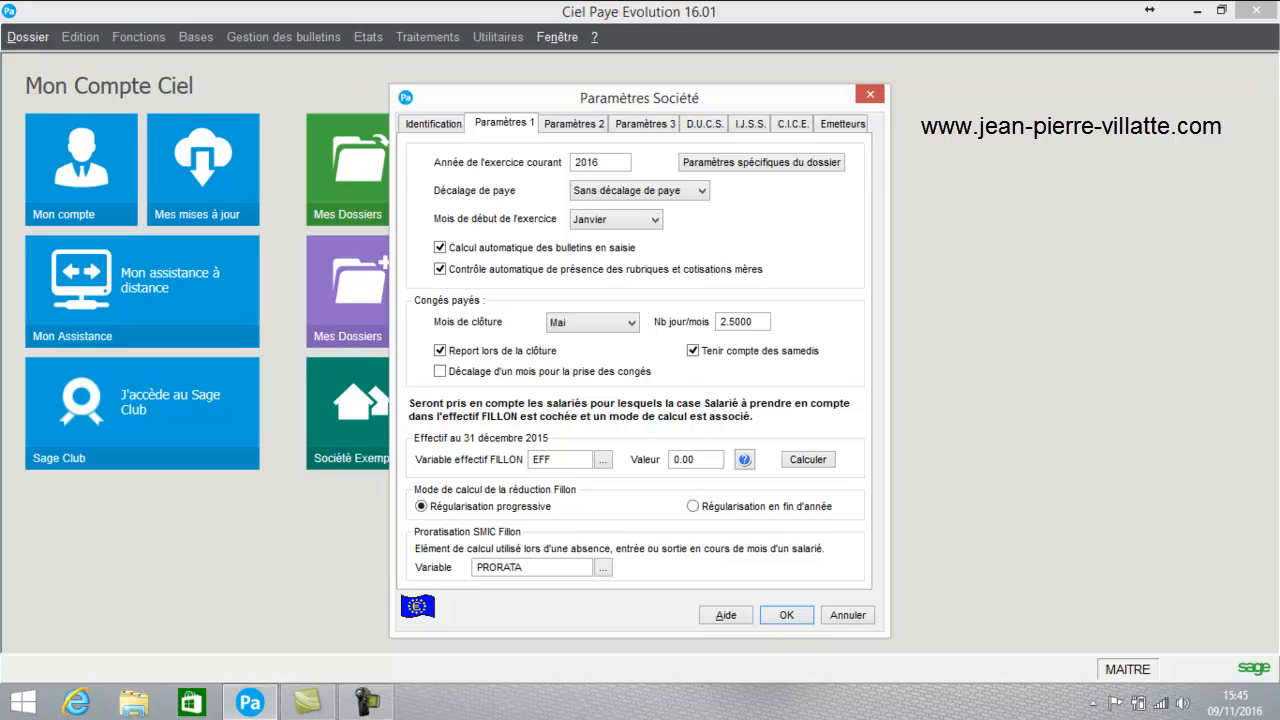
- Keep Mai as the paid-leave closing month and FILLON headcount at 0.00
{"action": "left_click", "coordinate": [631, 323]}
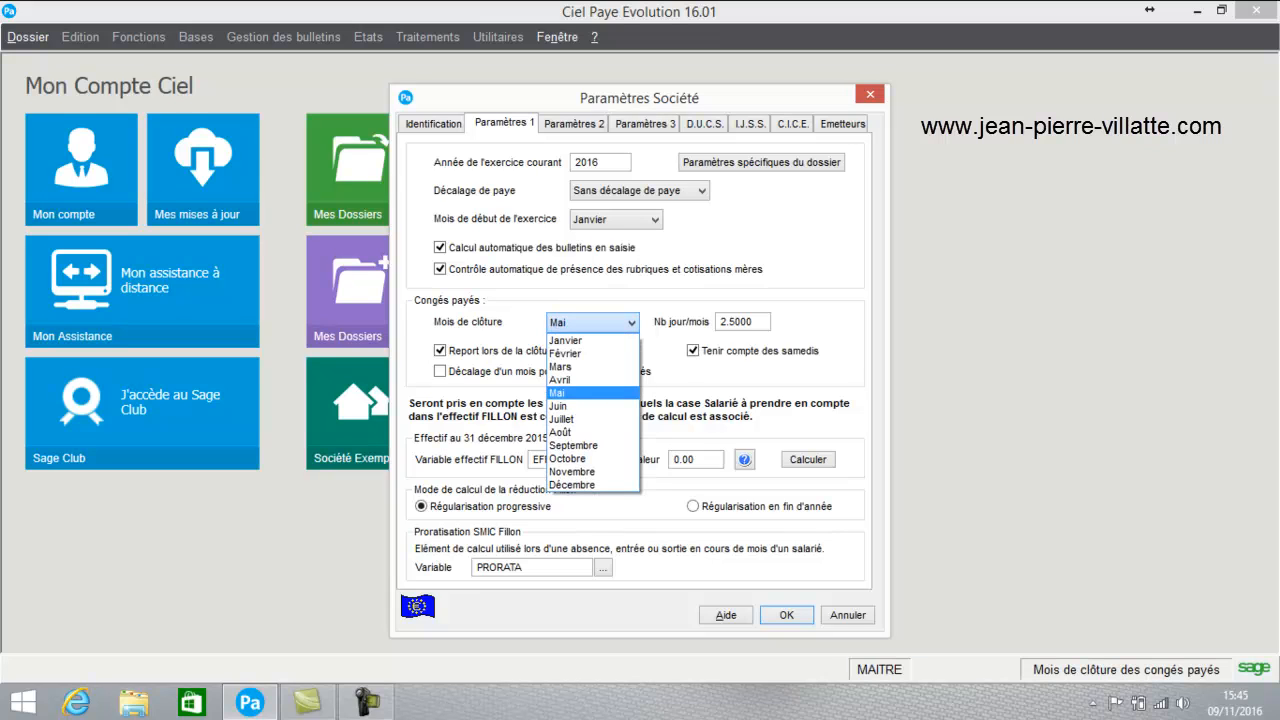
{"action": "left_click", "coordinate": [590, 393]}
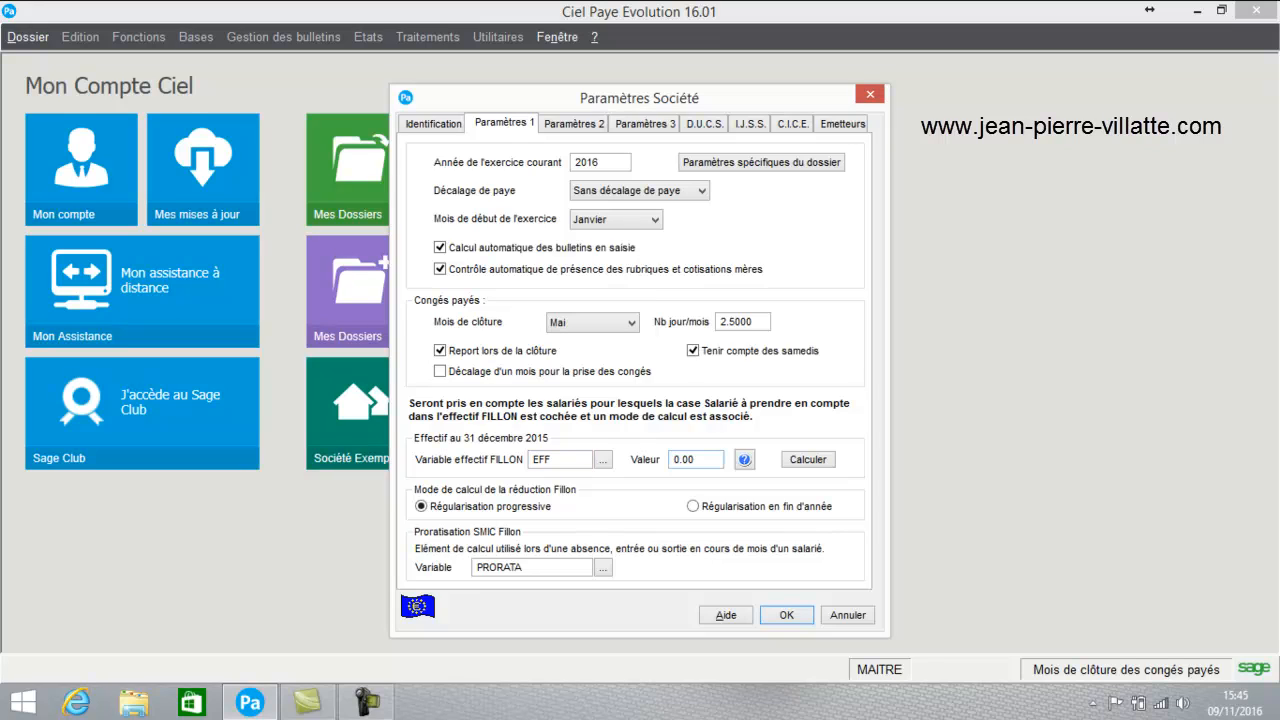
{"action": "double_click", "coordinate": [685, 460]}
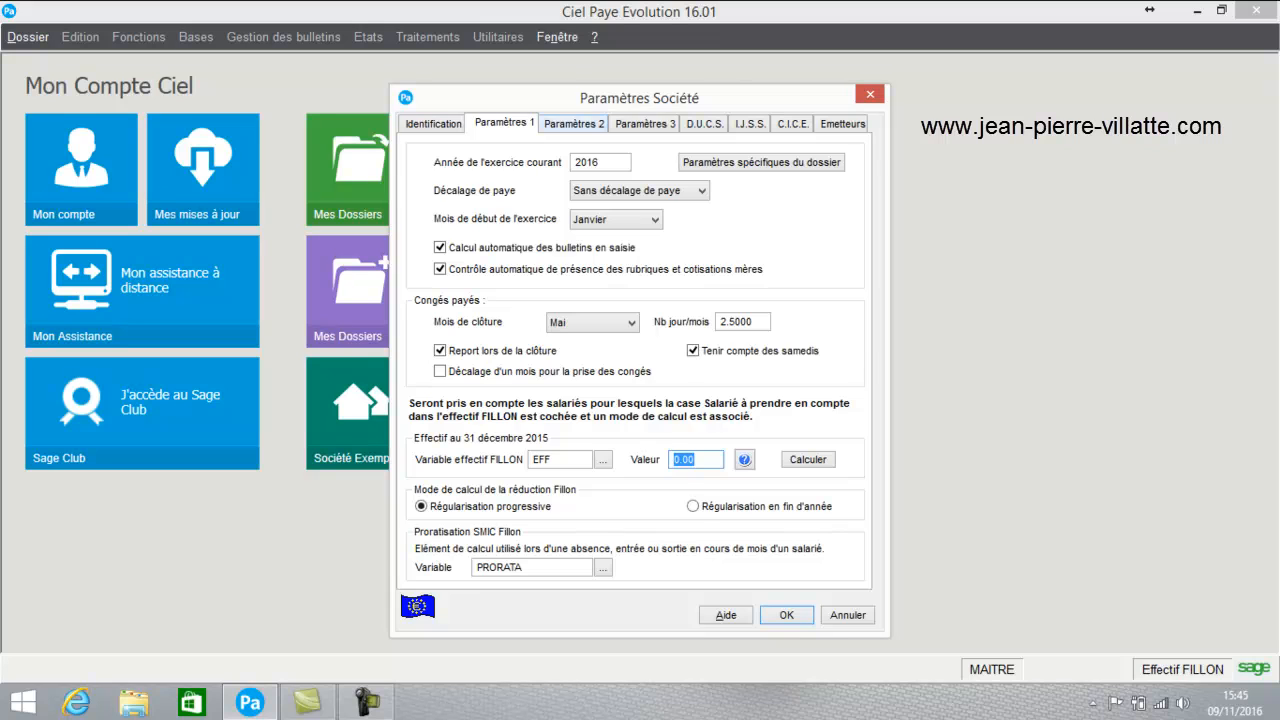
{"action": "left_click", "coordinate": [574, 124]}
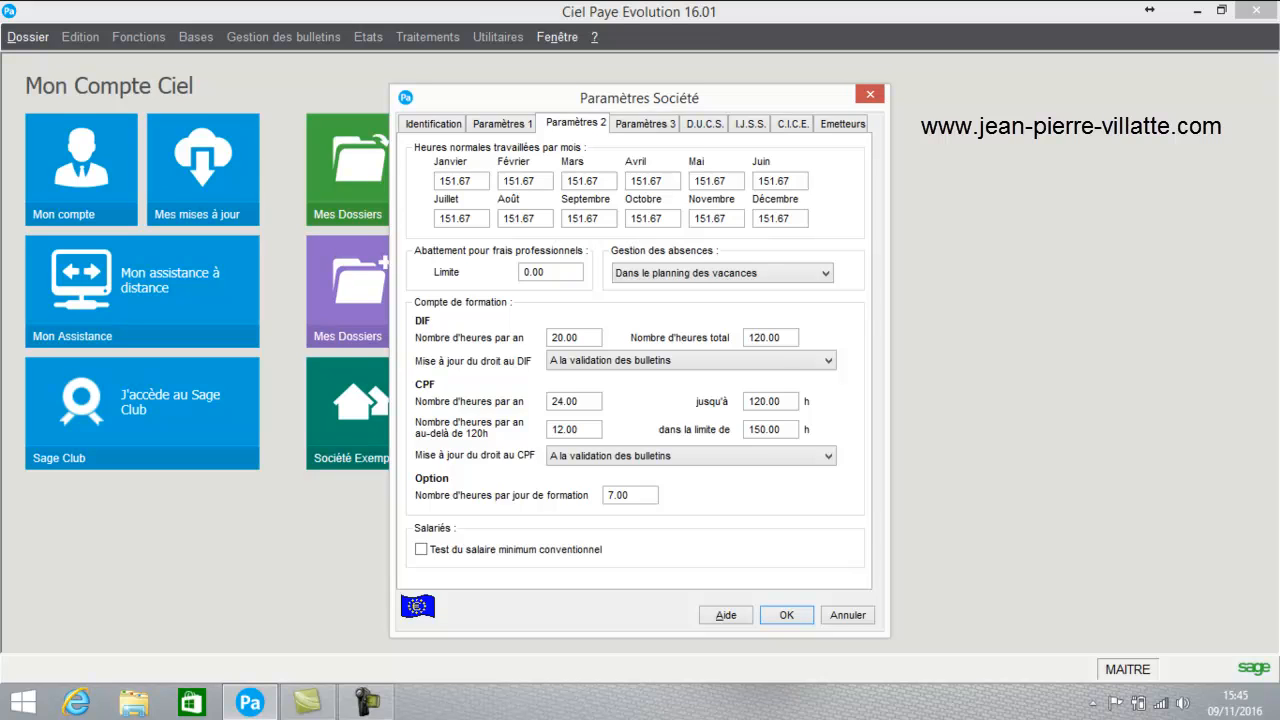
- Keep the most-favourable leave valuation rule and stop printing RTT leave and seniority date on payslips
{"action": "left_click", "coordinate": [645, 124]}
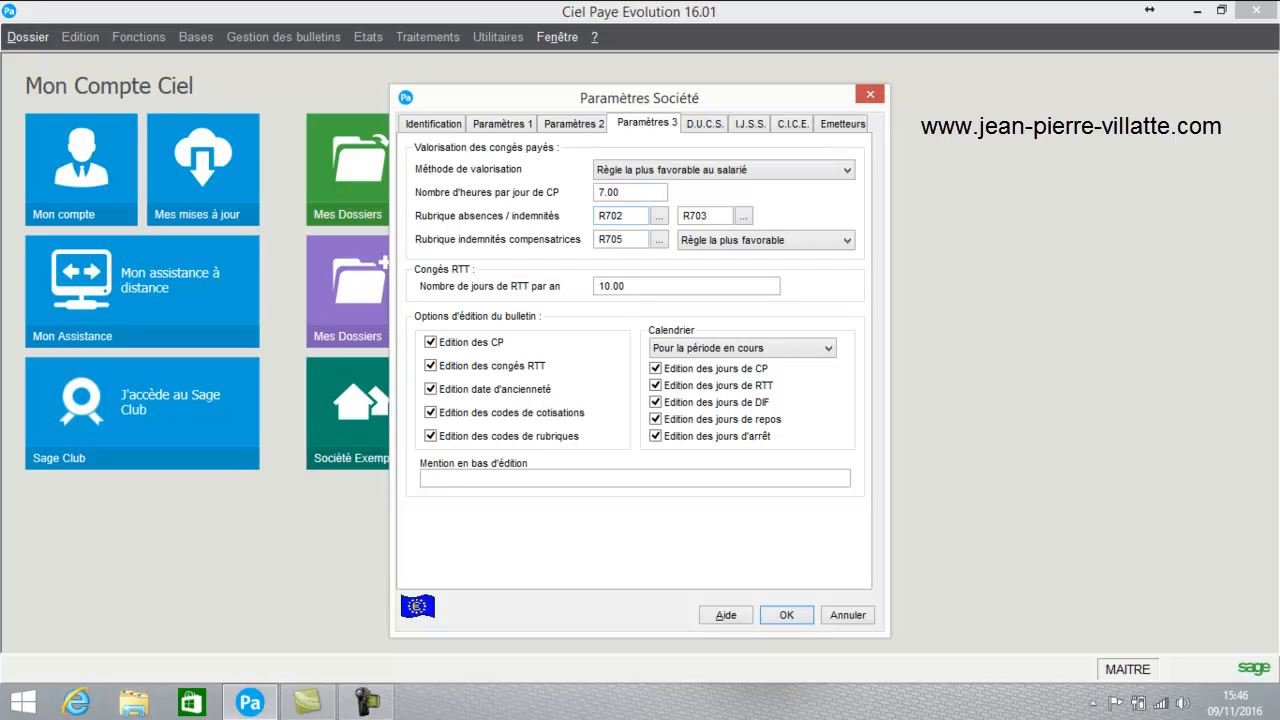
{"action": "left_click", "coordinate": [847, 170]}
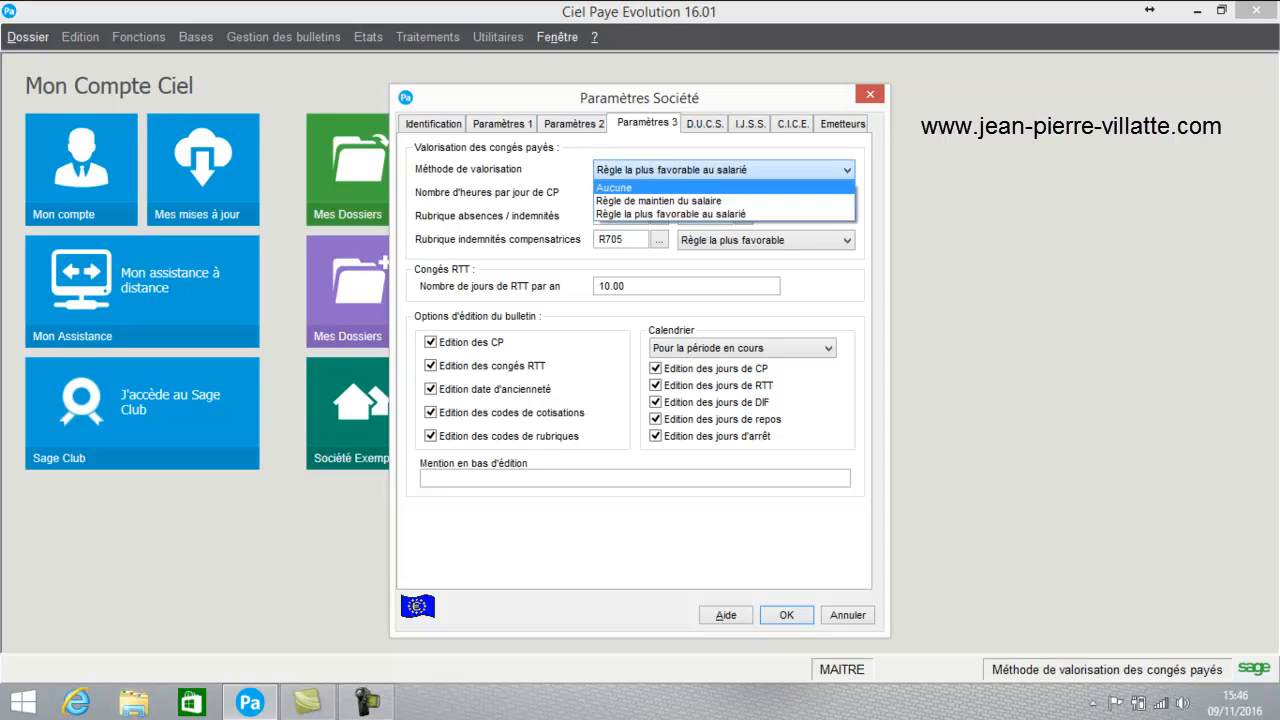
{"action": "left_click", "coordinate": [722, 214]}
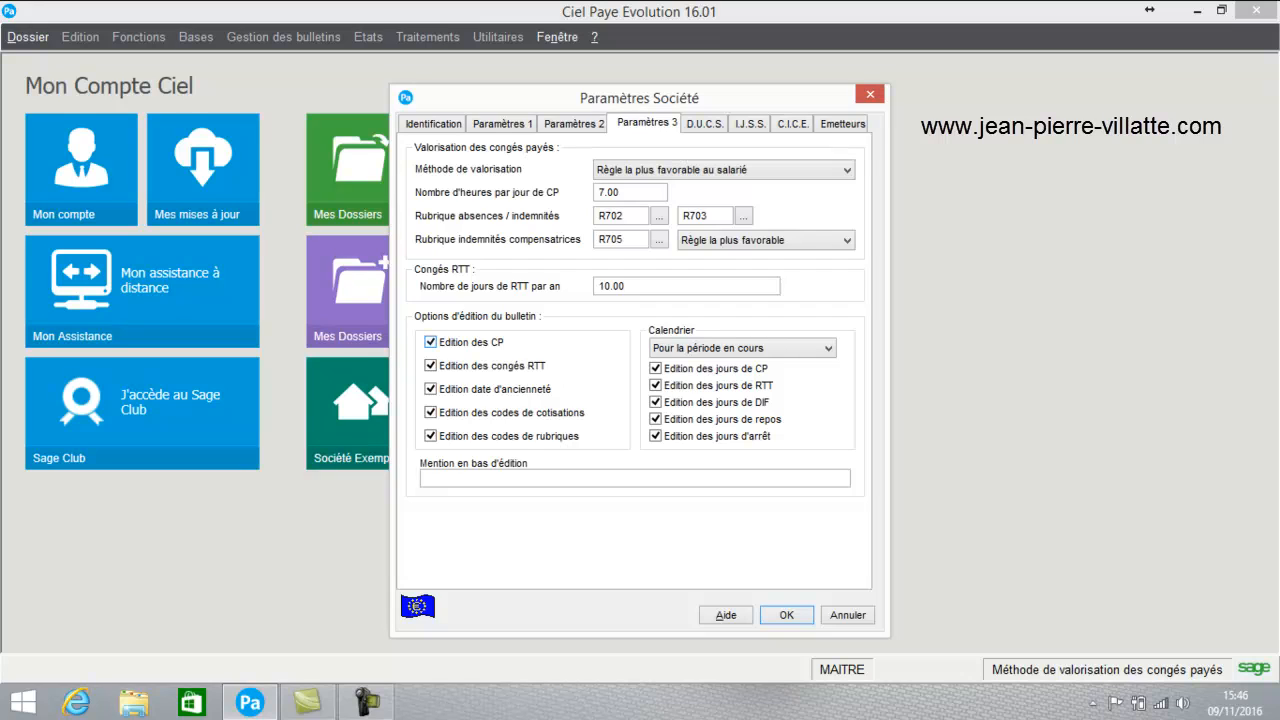
{"action": "left_click", "coordinate": [430, 365]}
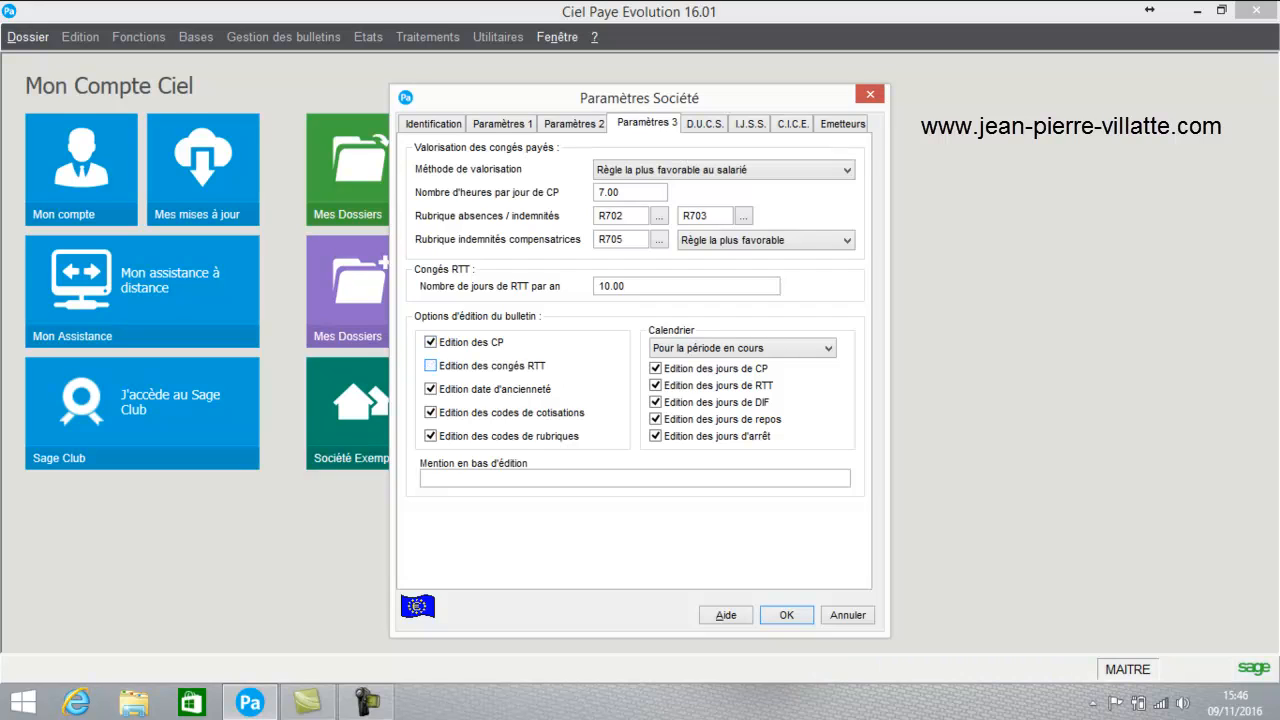
{"action": "left_click", "coordinate": [430, 388]}
{"action": "left_click", "coordinate": [705, 124]}
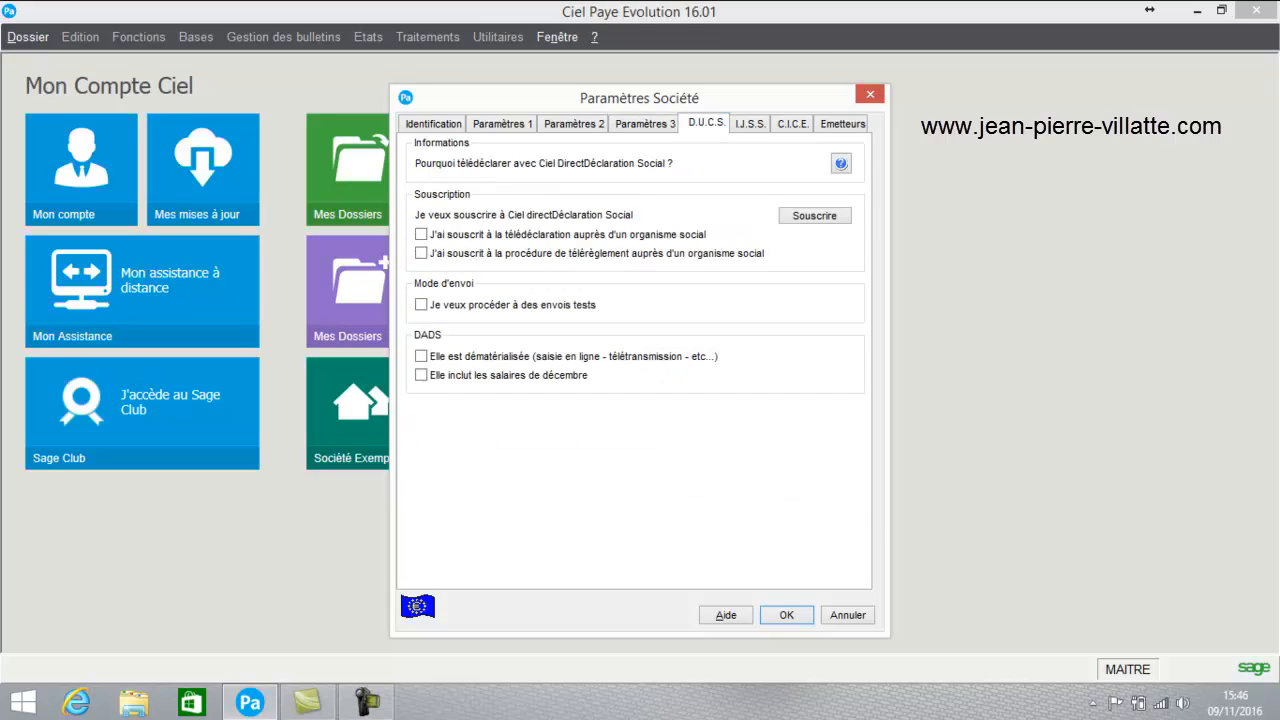
- Review the I.J.S.S. and C.I.C.E. settings, then show the empty Emetteurs list
{"action": "left_click", "coordinate": [750, 124]}
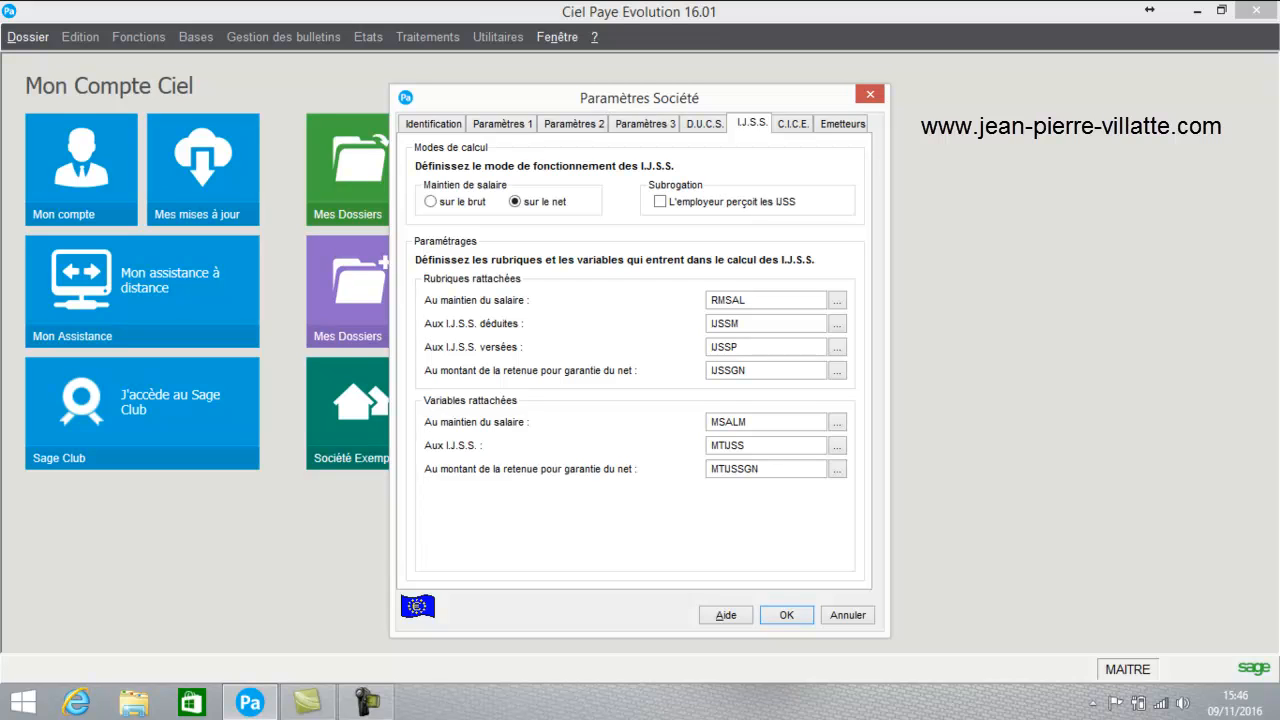
{"action": "left_click", "coordinate": [793, 124]}
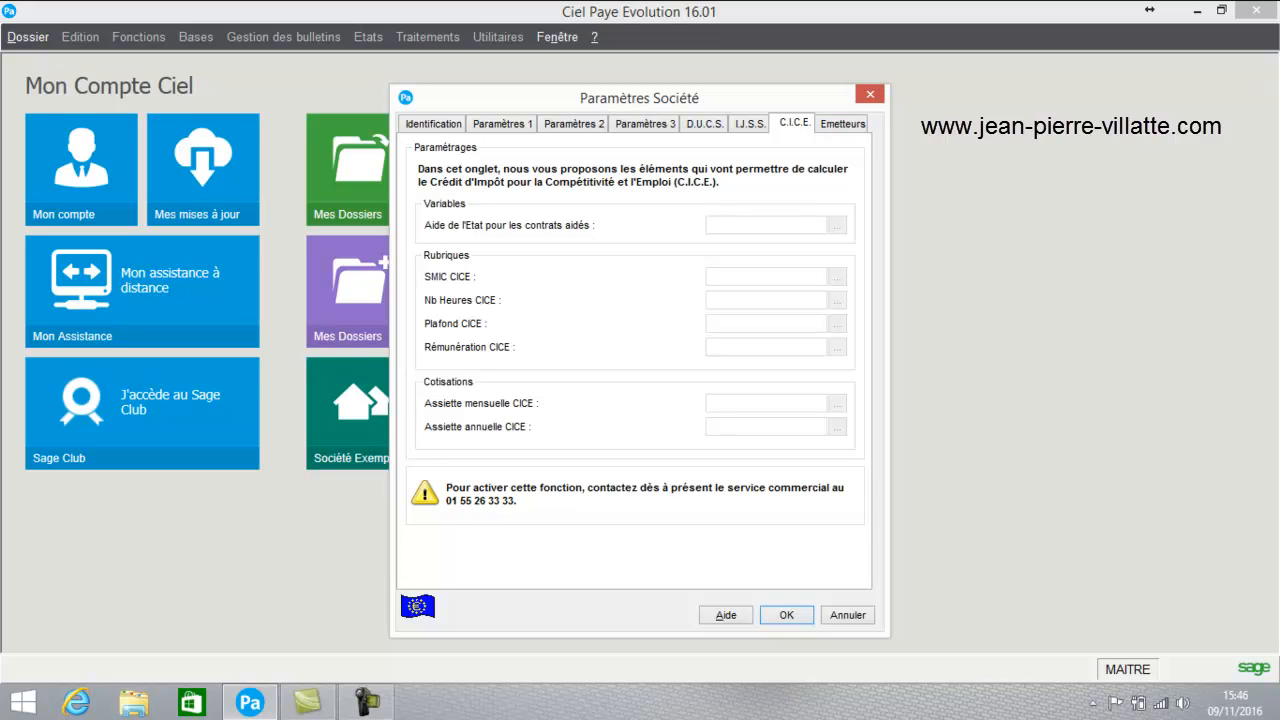
{"action": "left_click", "coordinate": [843, 123]}
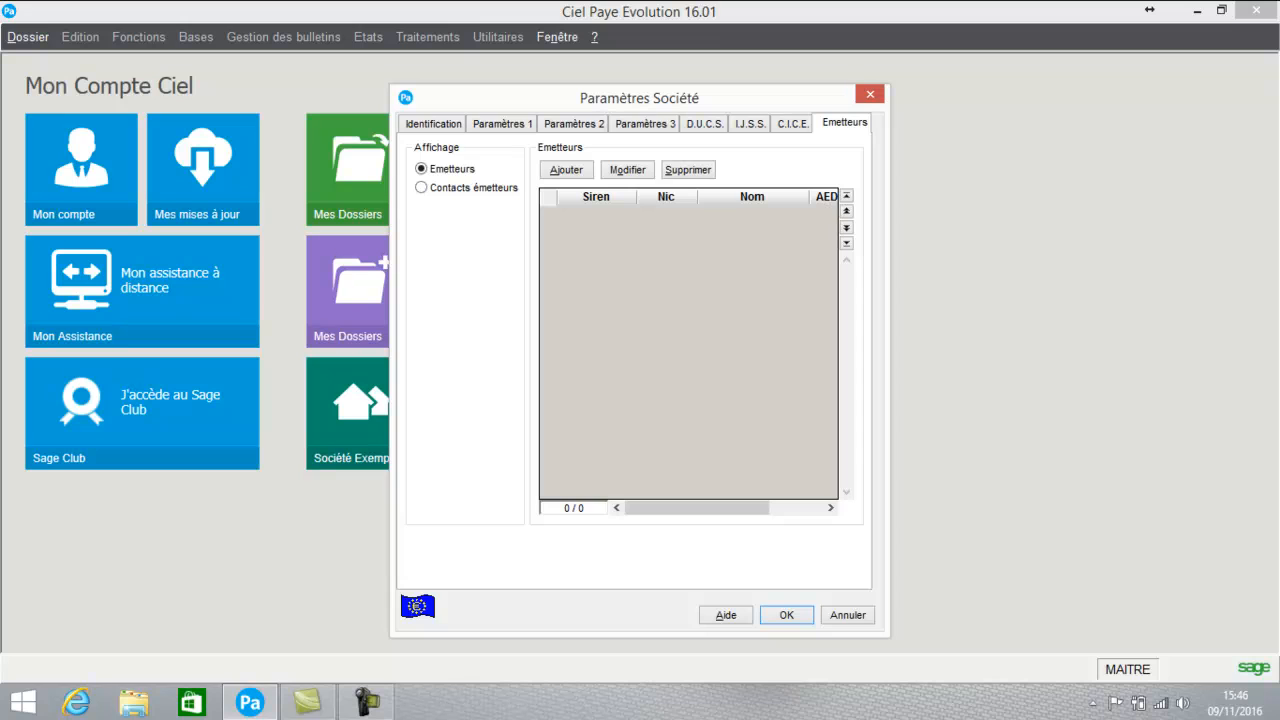
- Add a new emitter from the Emetteurs tab
{"action": "left_click", "coordinate": [566, 170]}
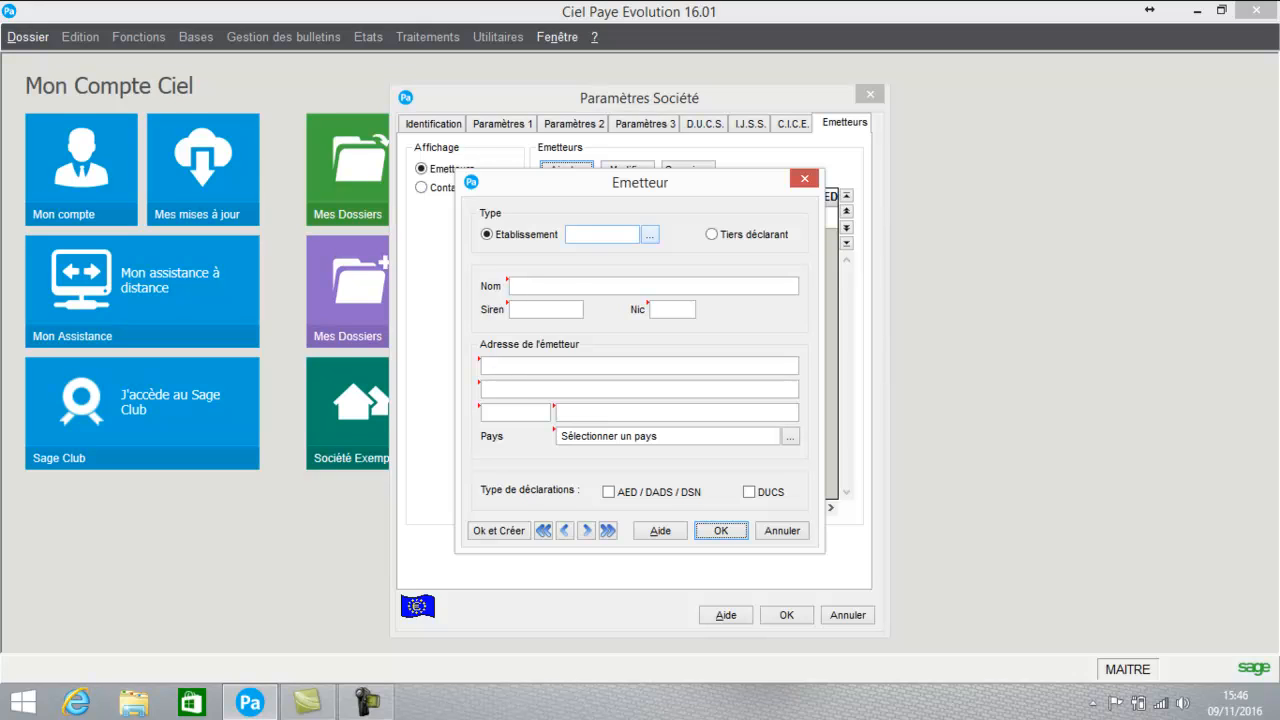
{"action": "left_click", "coordinate": [650, 234]}
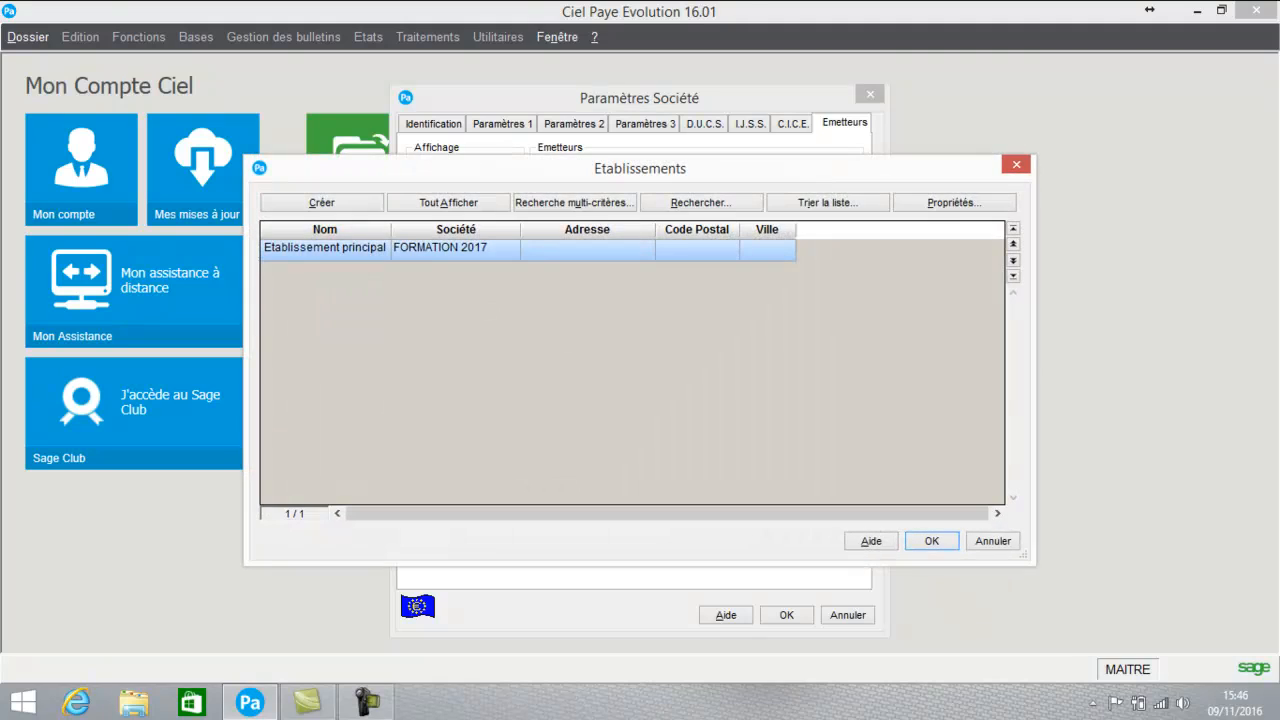
{"action": "double_click", "coordinate": [455, 248]}
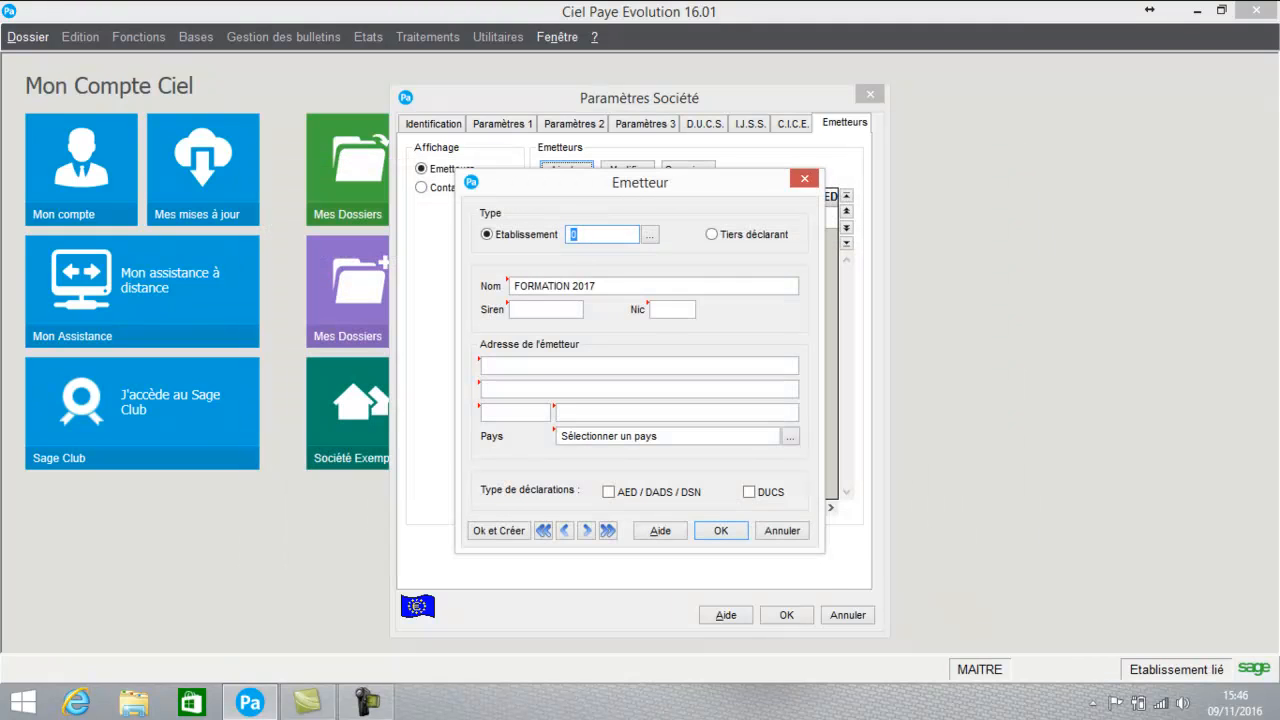
{"action": "left_click", "coordinate": [546, 310]}
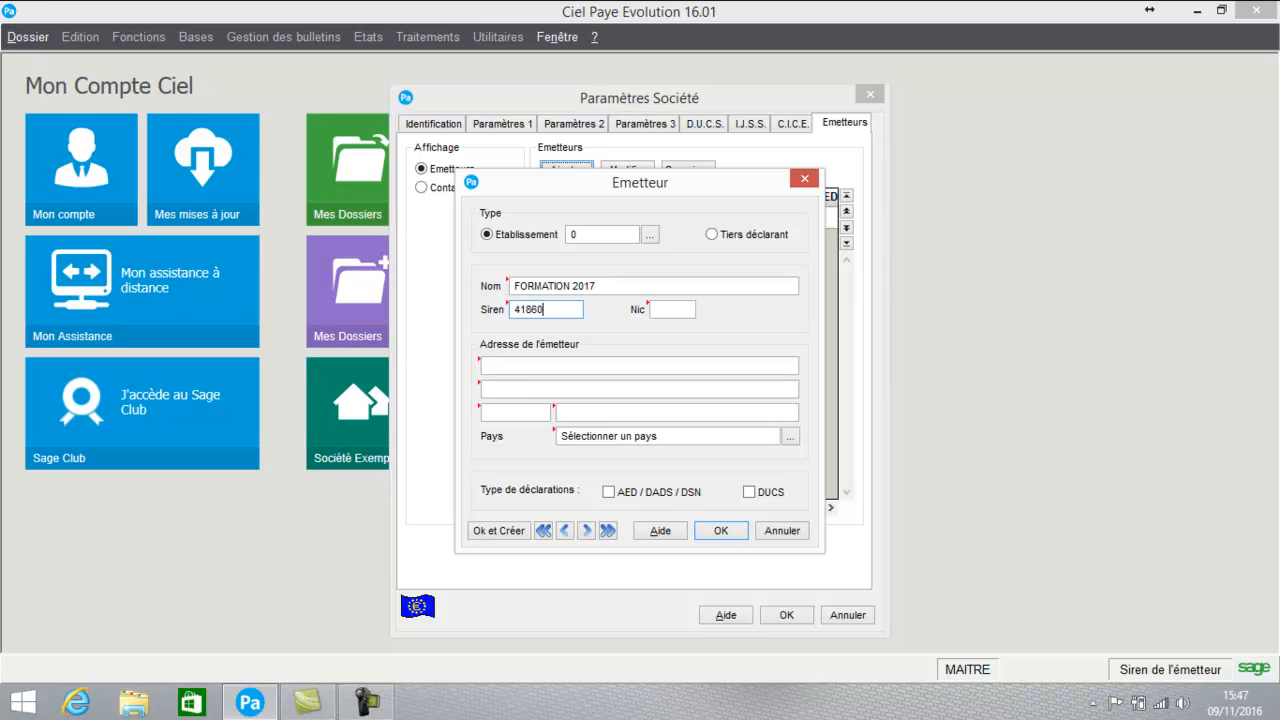
{"action": "key", "text": "Tab"}
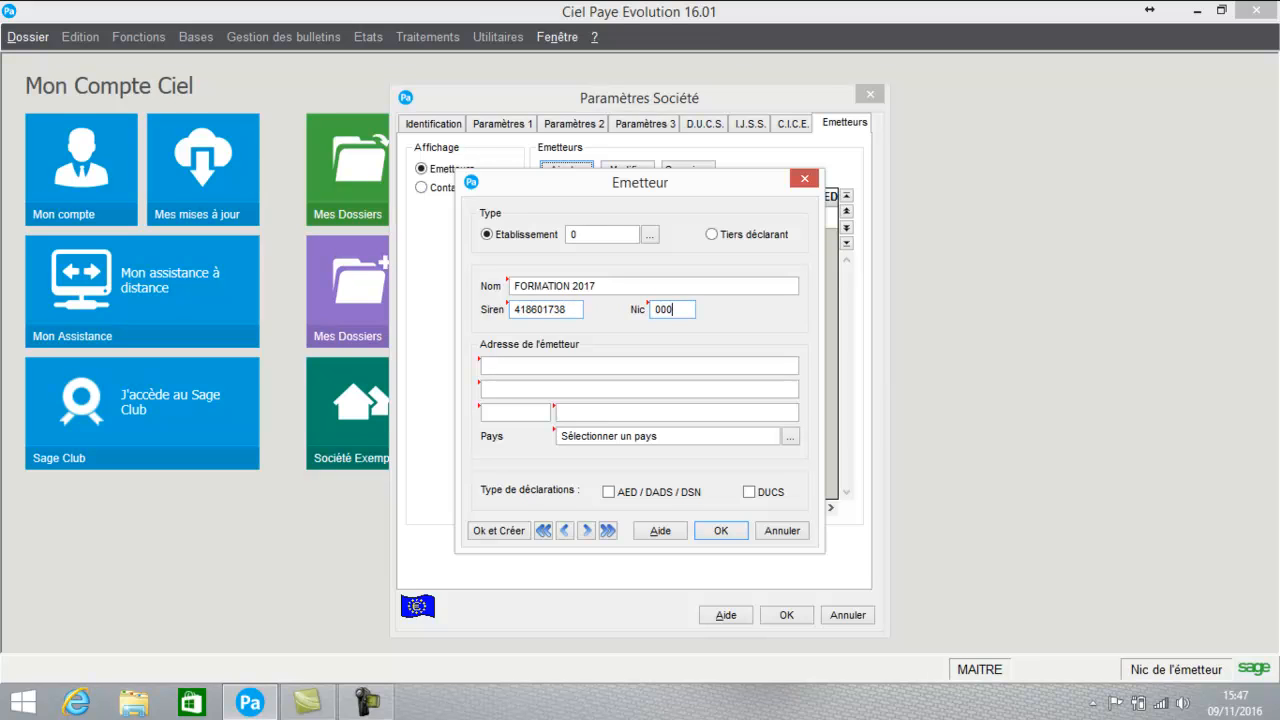
{"action": "key", "text": "Tab"}
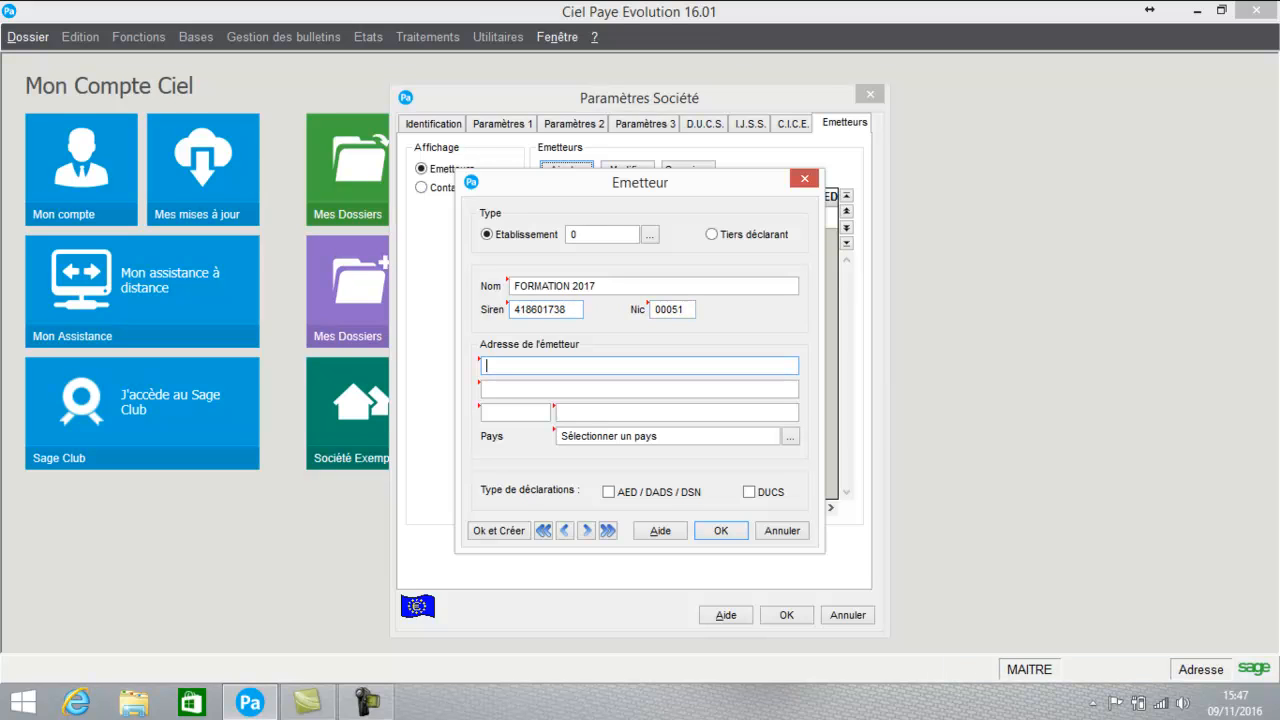
{"action": "key", "text": "Tab"}
{"action": "key", "text": "Tab"}
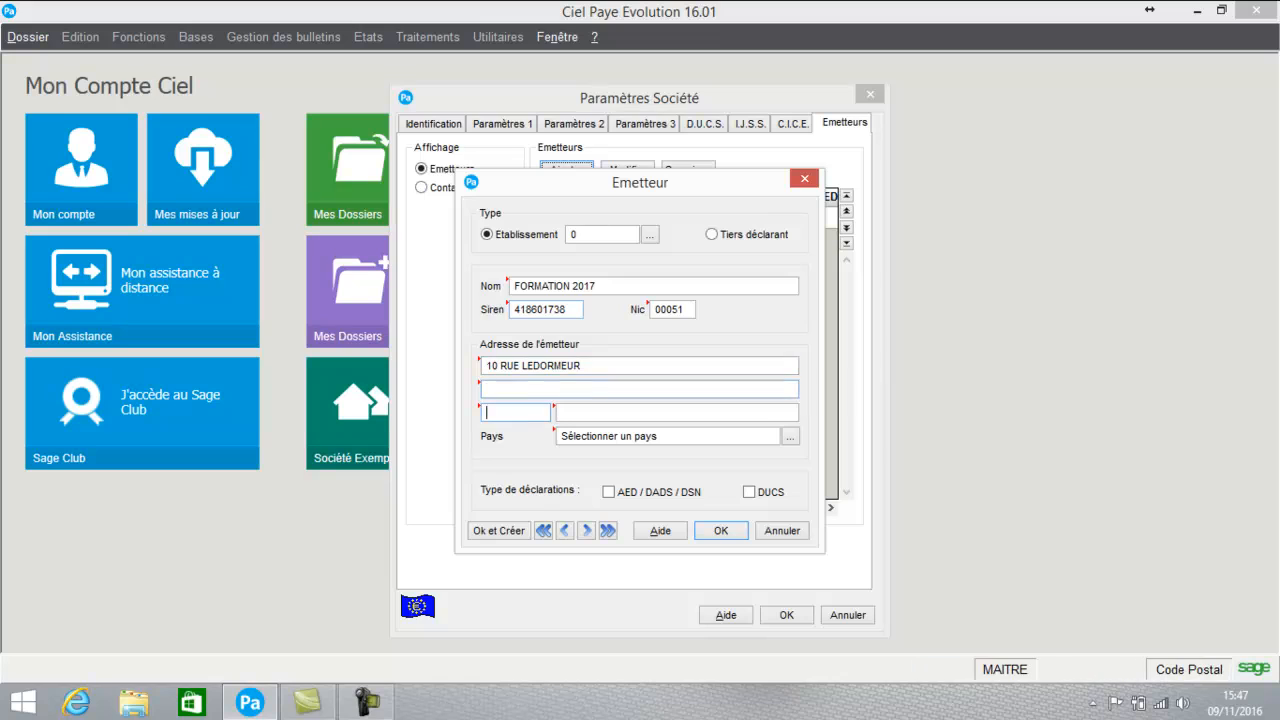
{"action": "type", "text": "44100"}
{"action": "key", "text": "Tab"}
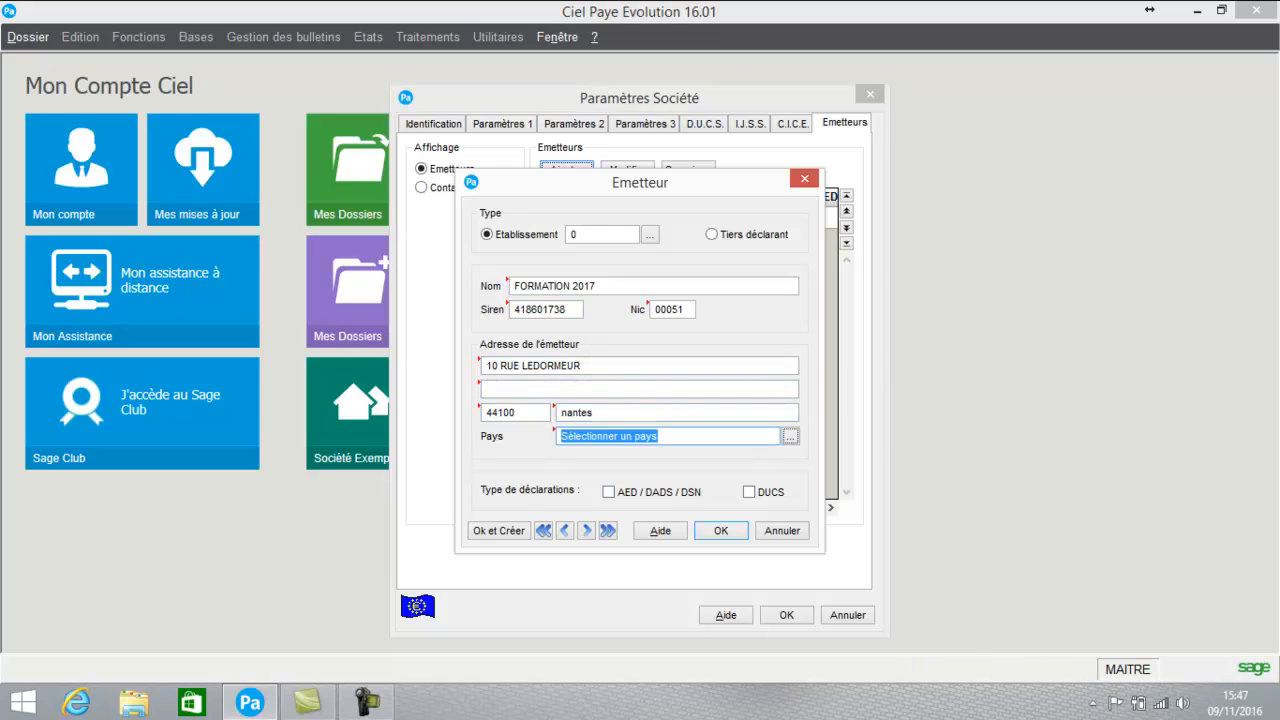
{"action": "left_click", "coordinate": [609, 492]}
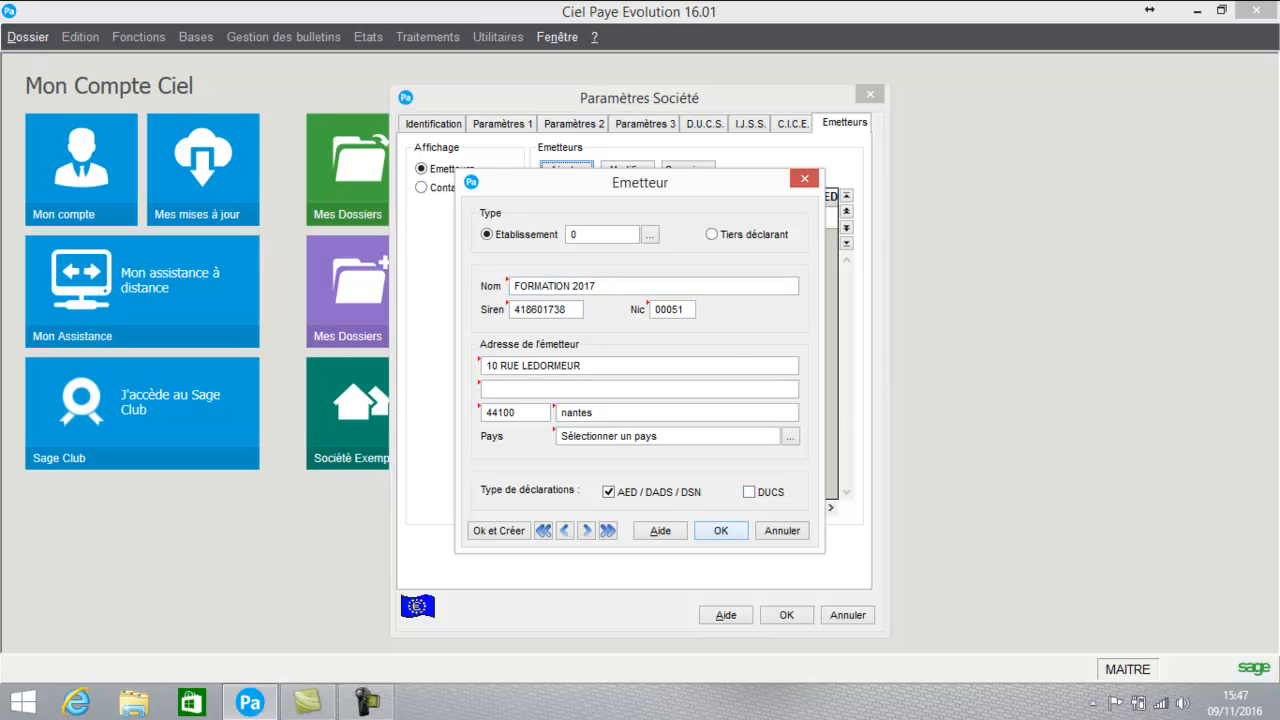
{"action": "left_click", "coordinate": [721, 531]}
{"action": "key", "text": "Return"}
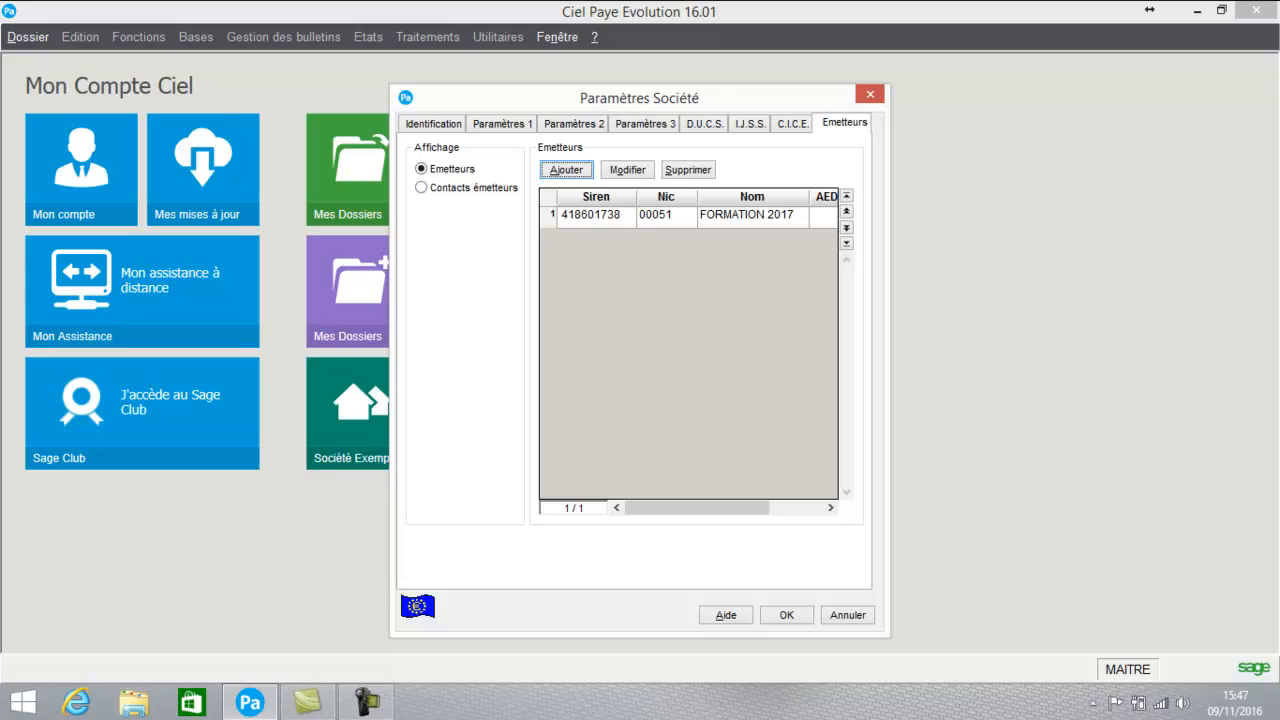
- Start a new emitter contact as an existing employee, finding the employee list empty
{"action": "left_click", "coordinate": [422, 188]}
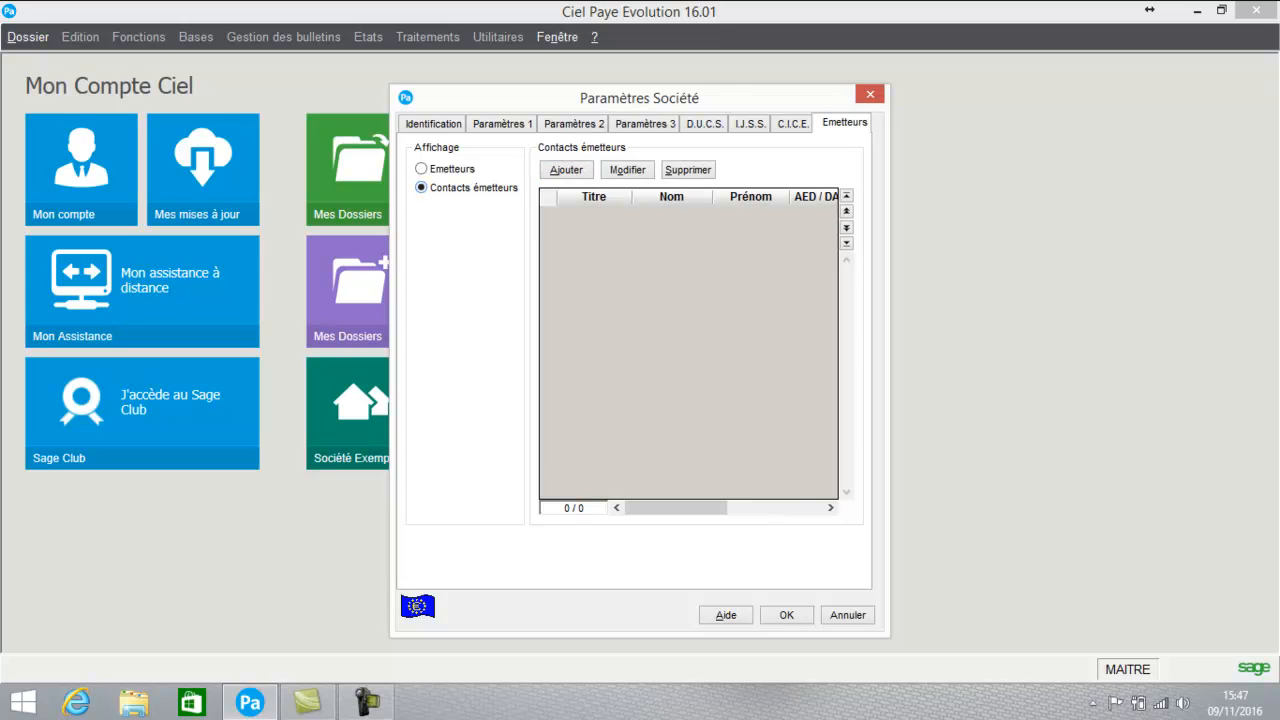
{"action": "left_click", "coordinate": [566, 170]}
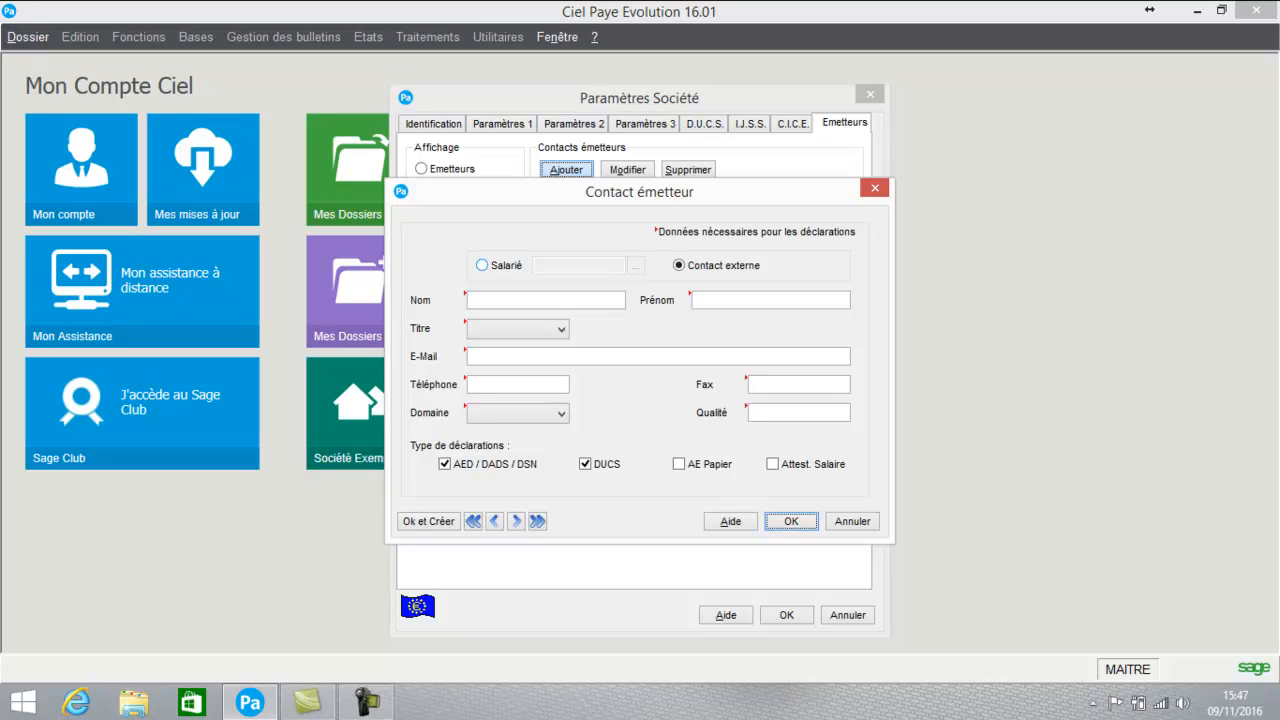
{"action": "left_click", "coordinate": [482, 265]}
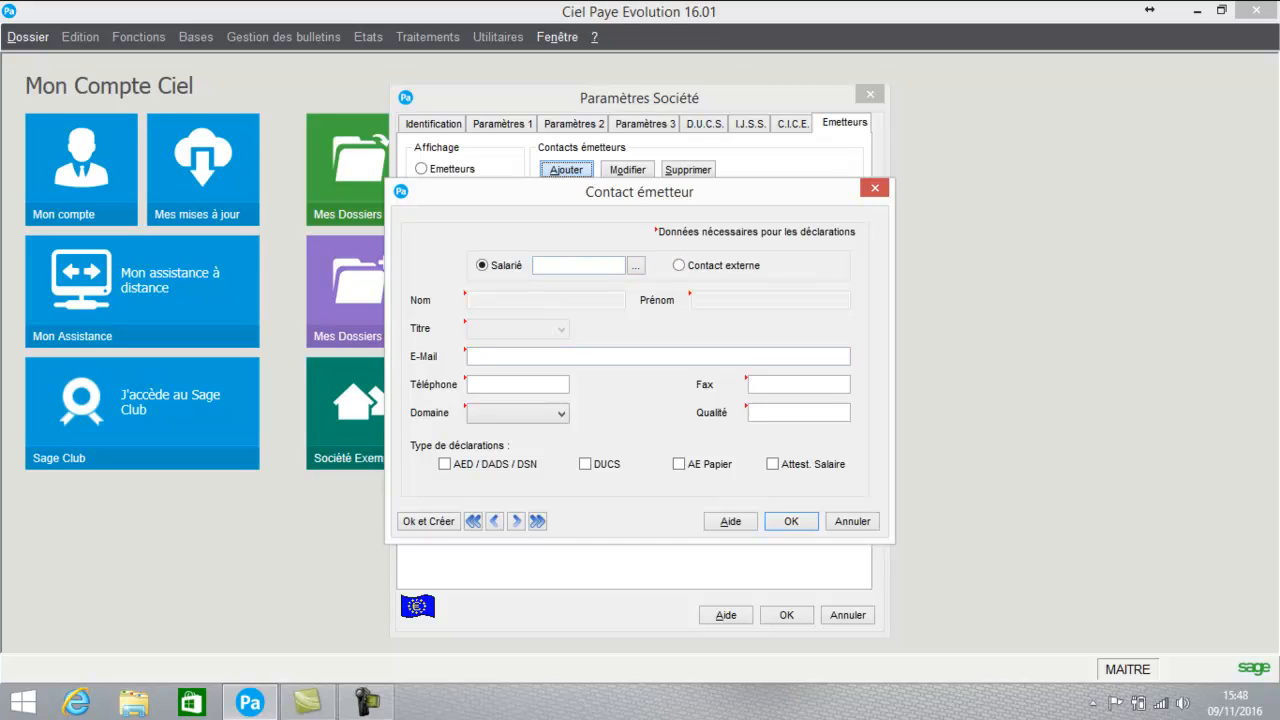
{"action": "left_click", "coordinate": [636, 265]}
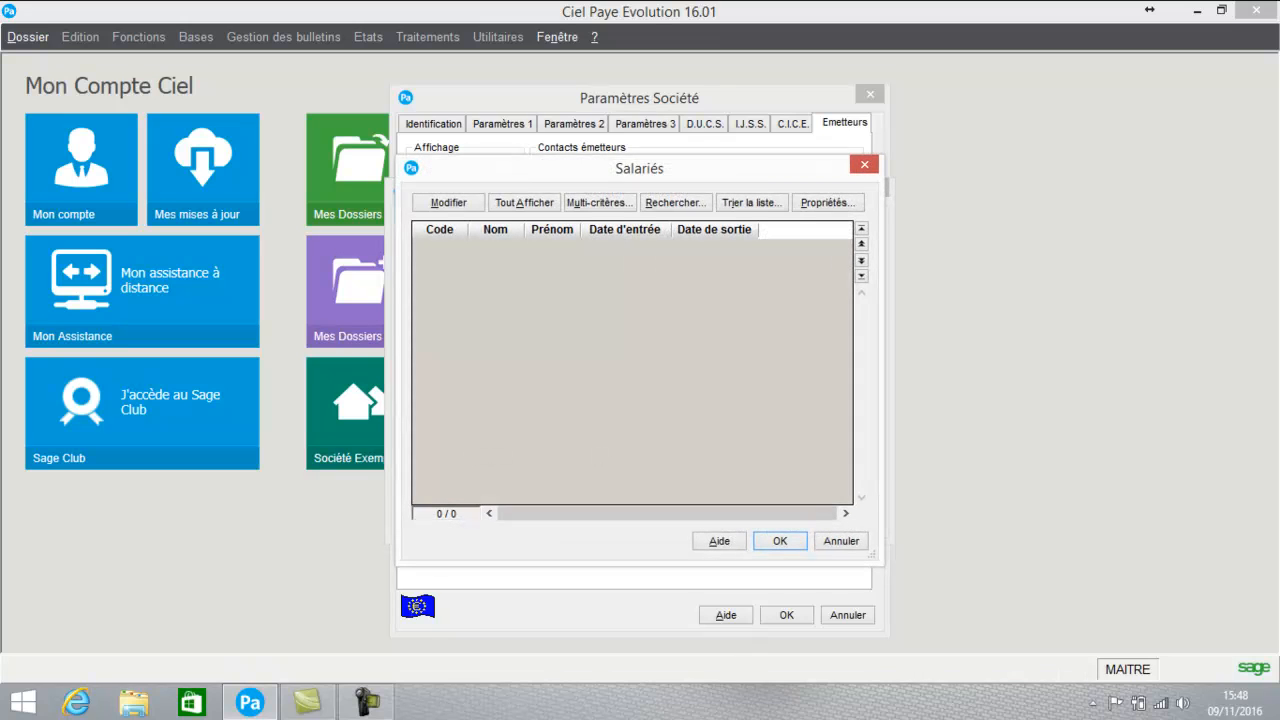
{"action": "left_click", "coordinate": [841, 541]}
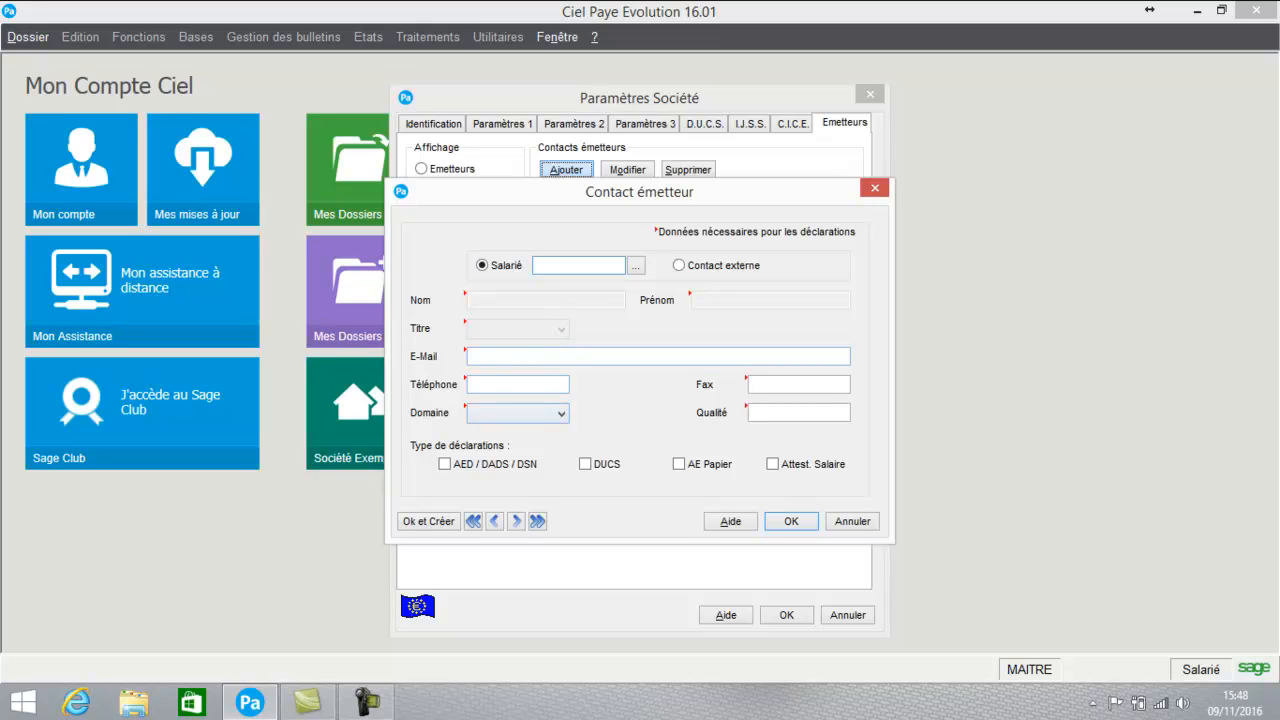
- Try an external contact with AED/DADS/DSN and DUCS declarations, cancel it, and validate the company parameters
{"action": "left_click", "coordinate": [680, 265]}
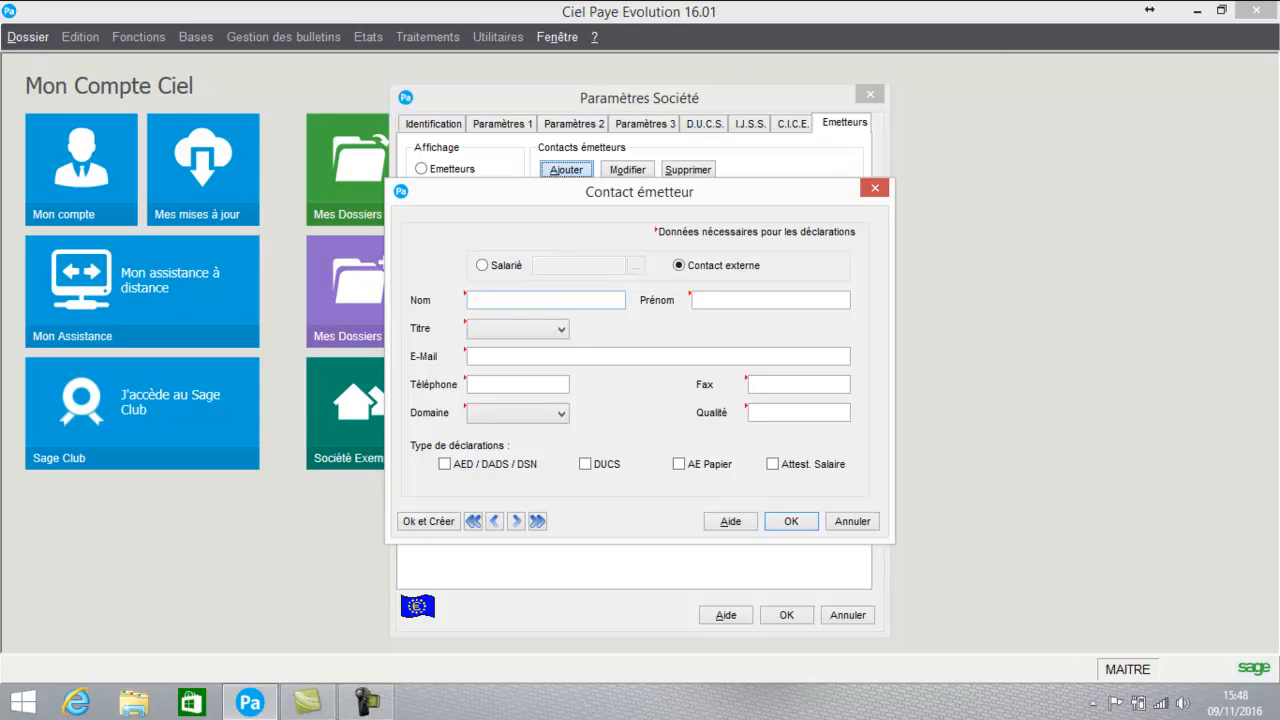
{"action": "left_click", "coordinate": [525, 356]}
{"action": "left_click", "coordinate": [518, 384]}
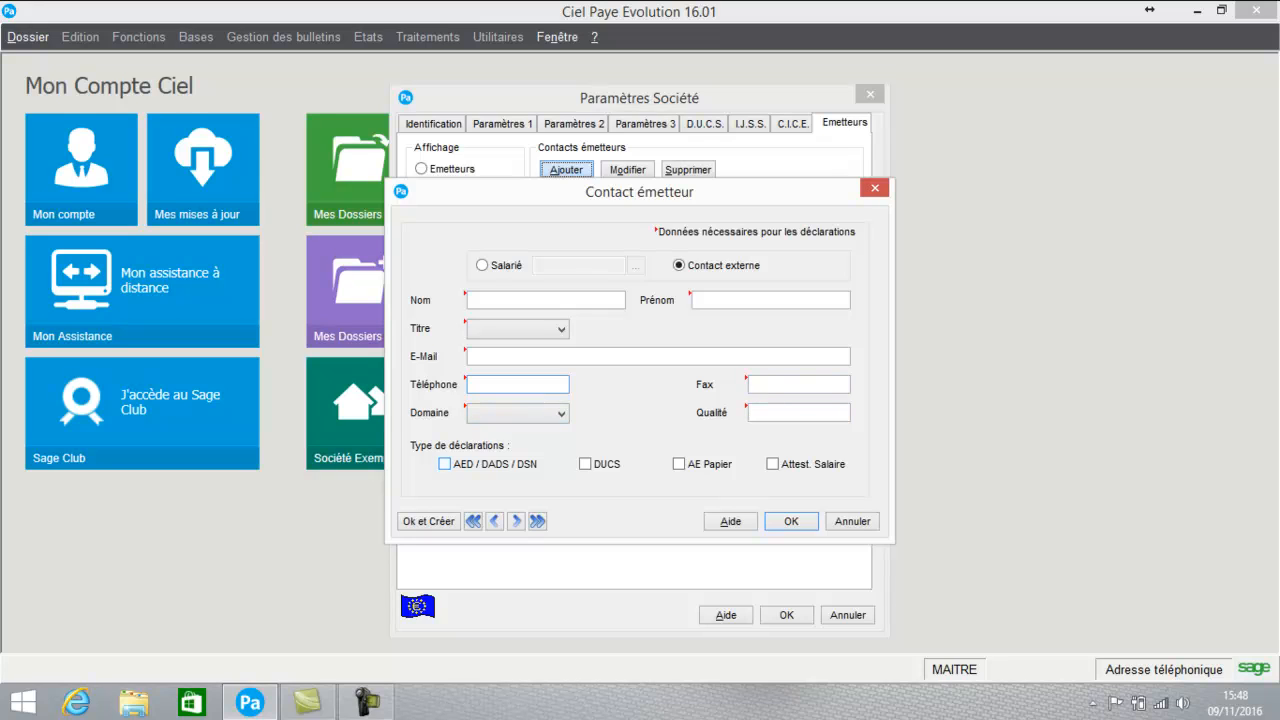
{"action": "left_click", "coordinate": [445, 464]}
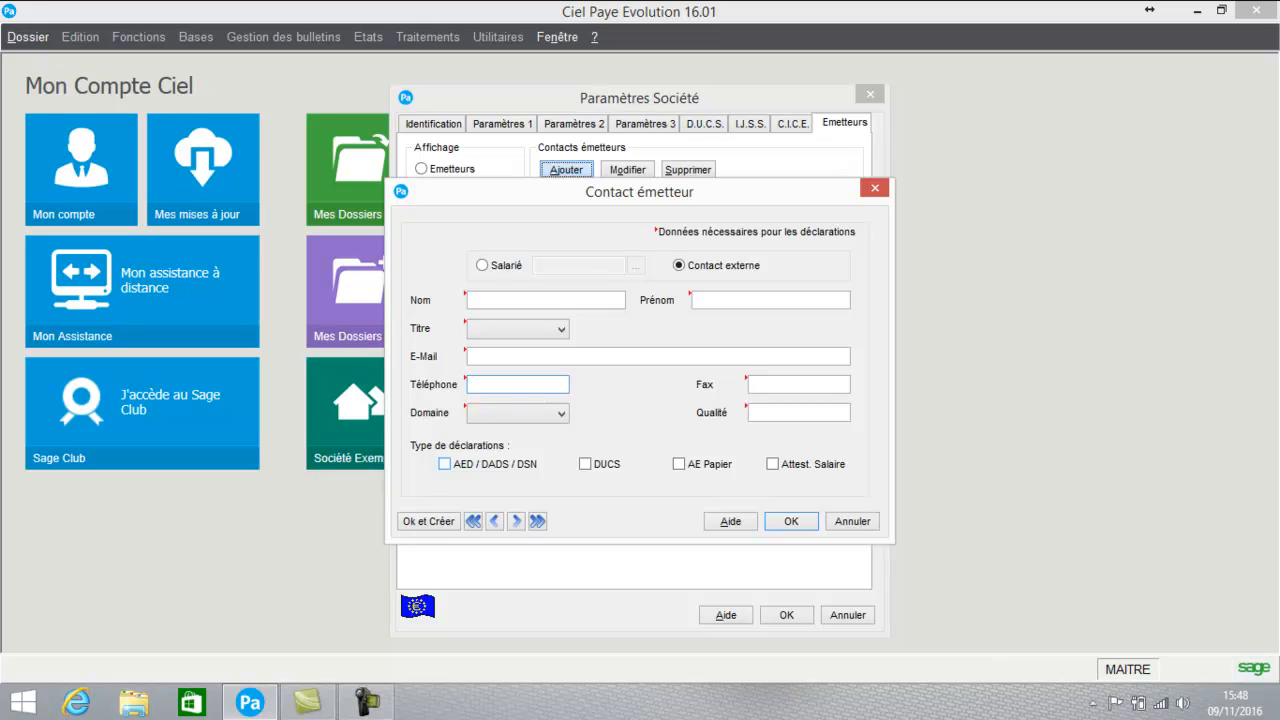
{"action": "left_click", "coordinate": [585, 464]}
{"action": "left_click", "coordinate": [445, 464]}
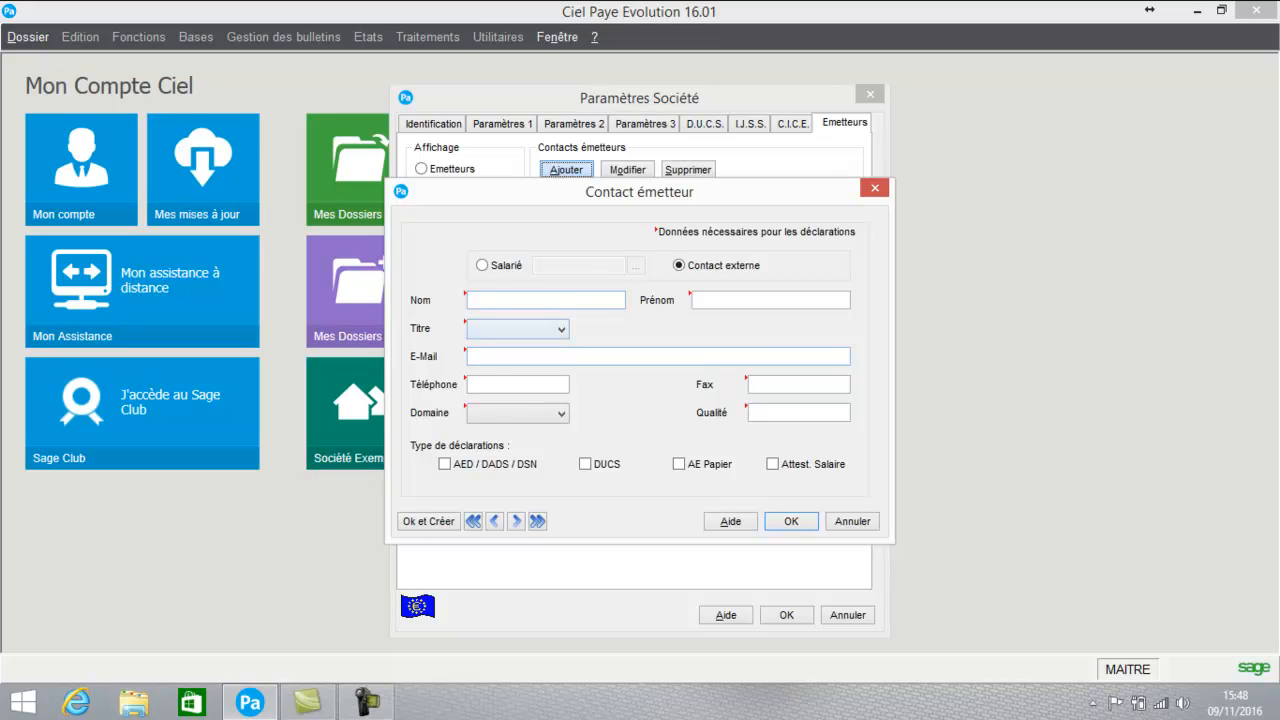
{"action": "left_click", "coordinate": [852, 521]}
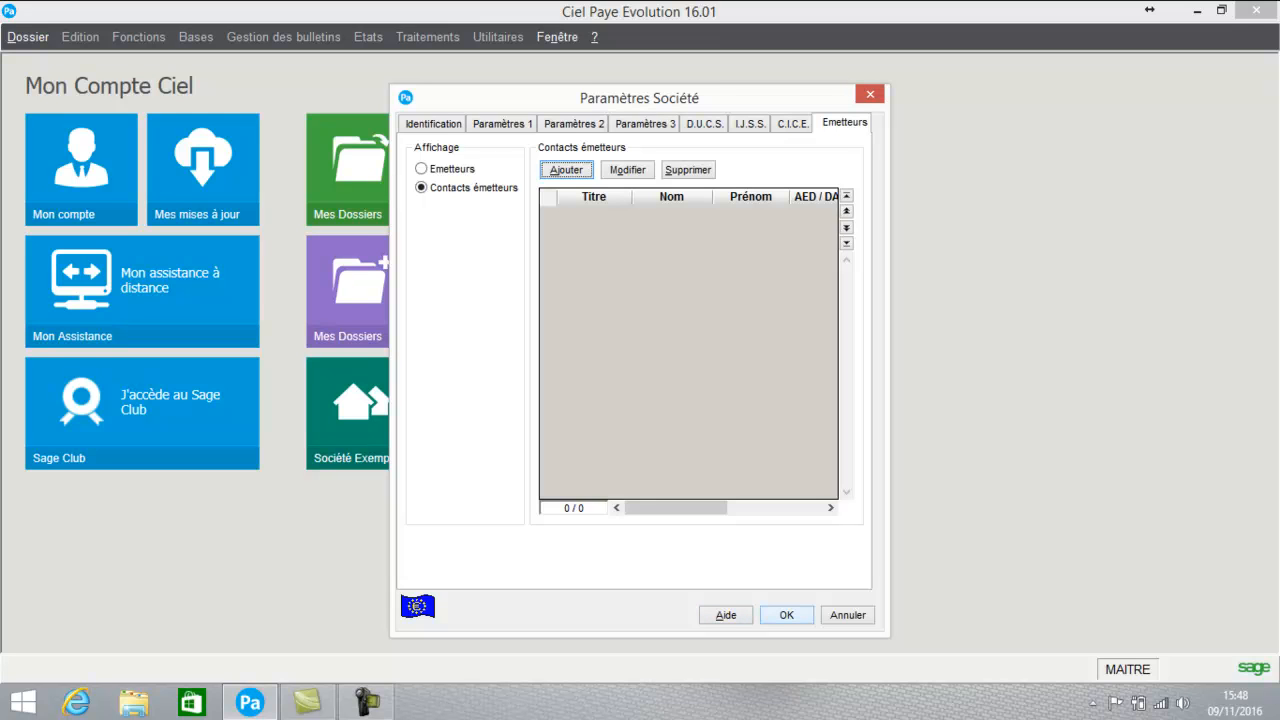
{"action": "left_click", "coordinate": [787, 615]}
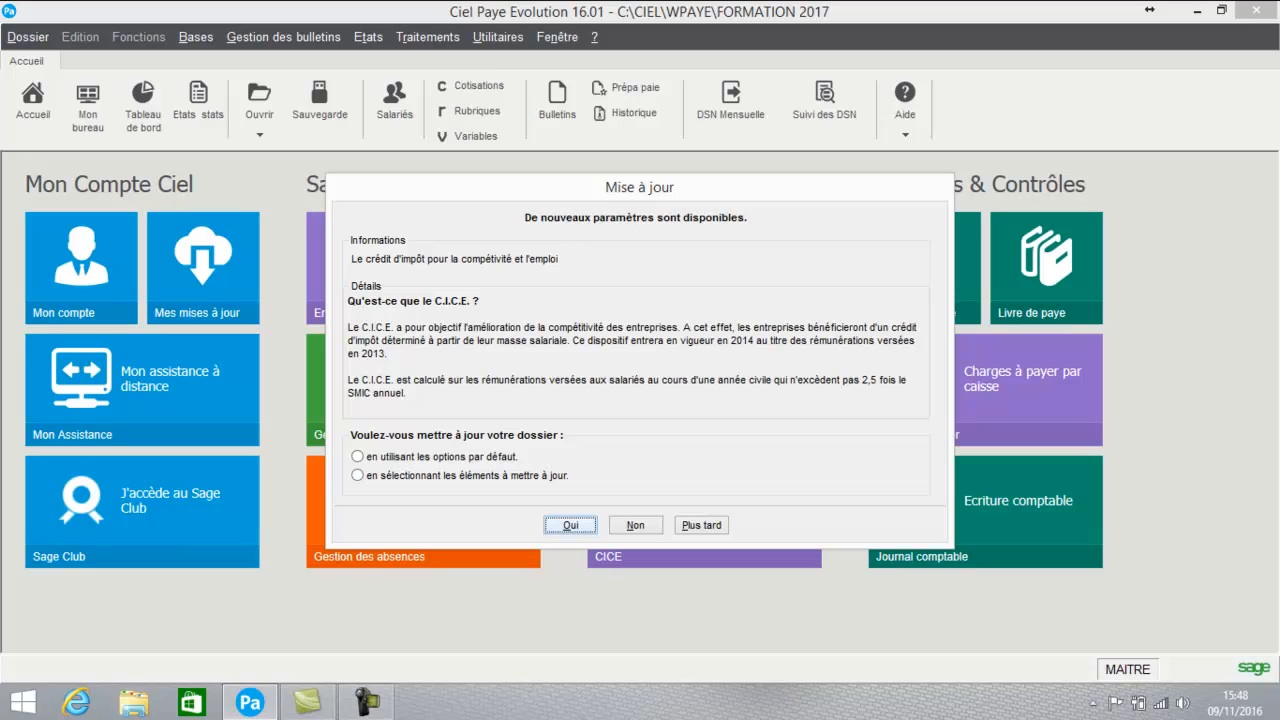
- Postpone the C.I.C.E. parameter update with Plus tard to reach the FORMATION 2017 home page
{"action": "left_click", "coordinate": [701, 525]}
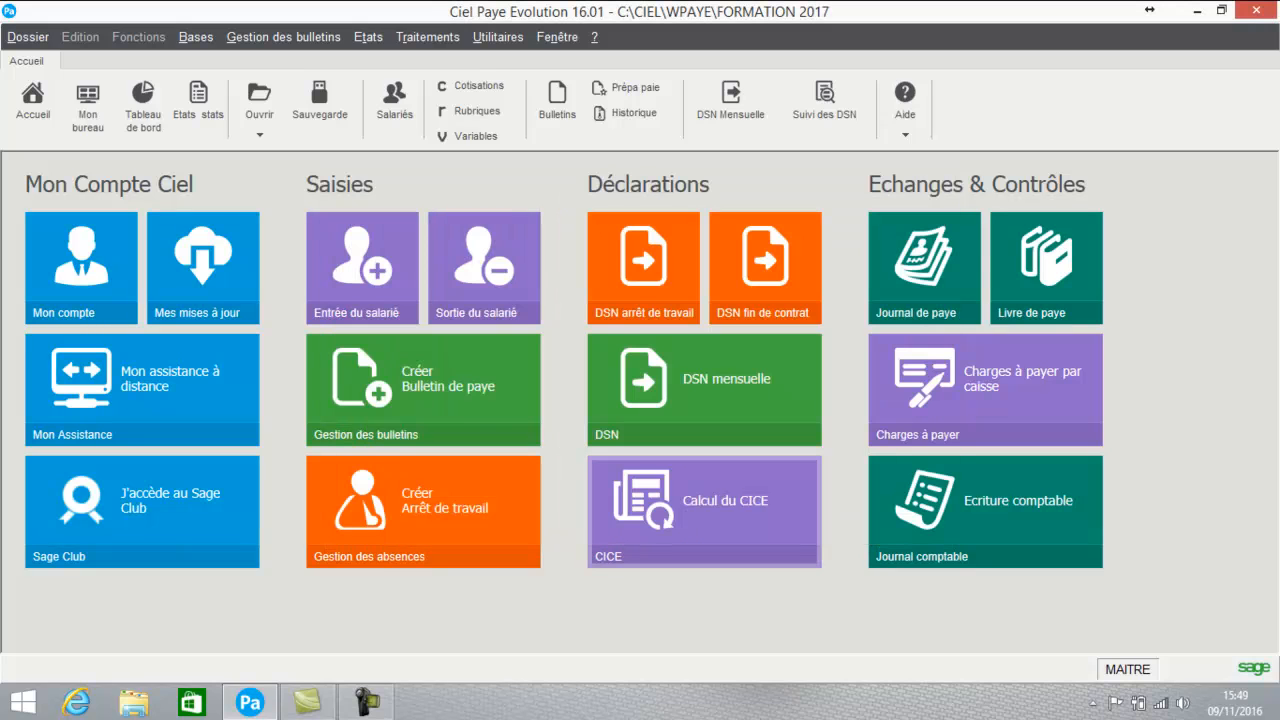
{"action": "left_click", "coordinate": [28, 37]}
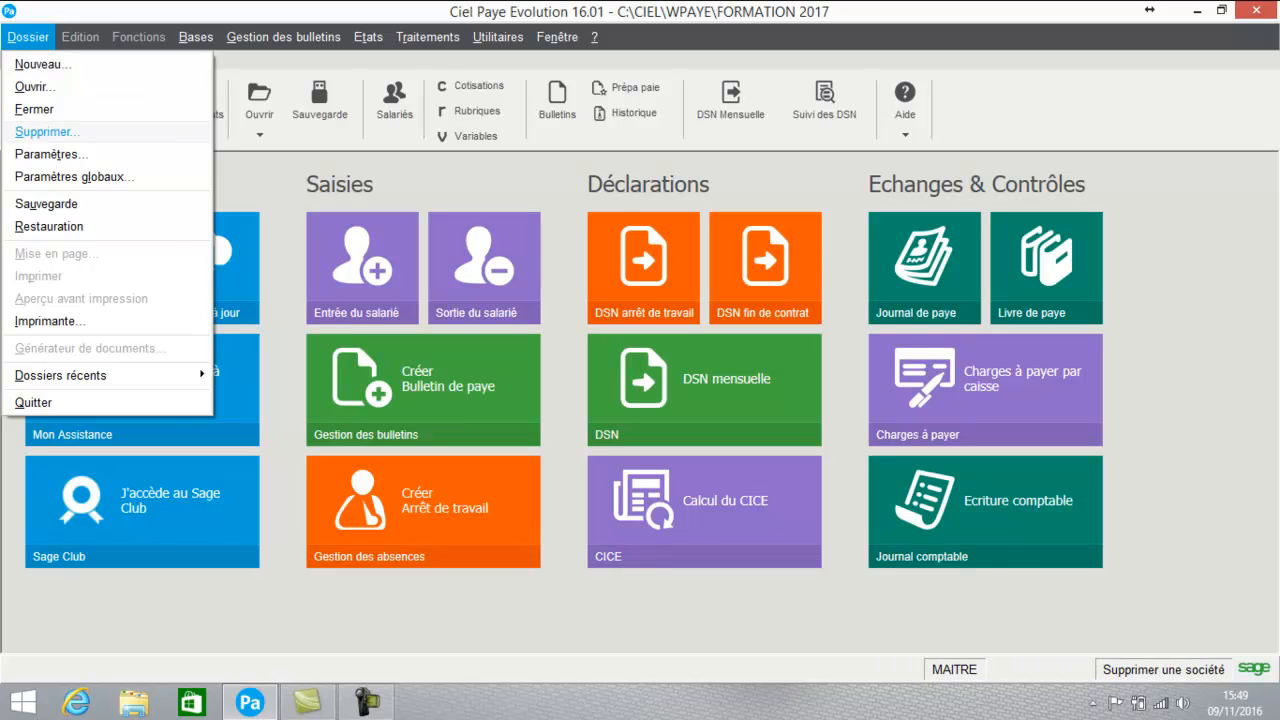
{"action": "left_click", "coordinate": [50, 154]}
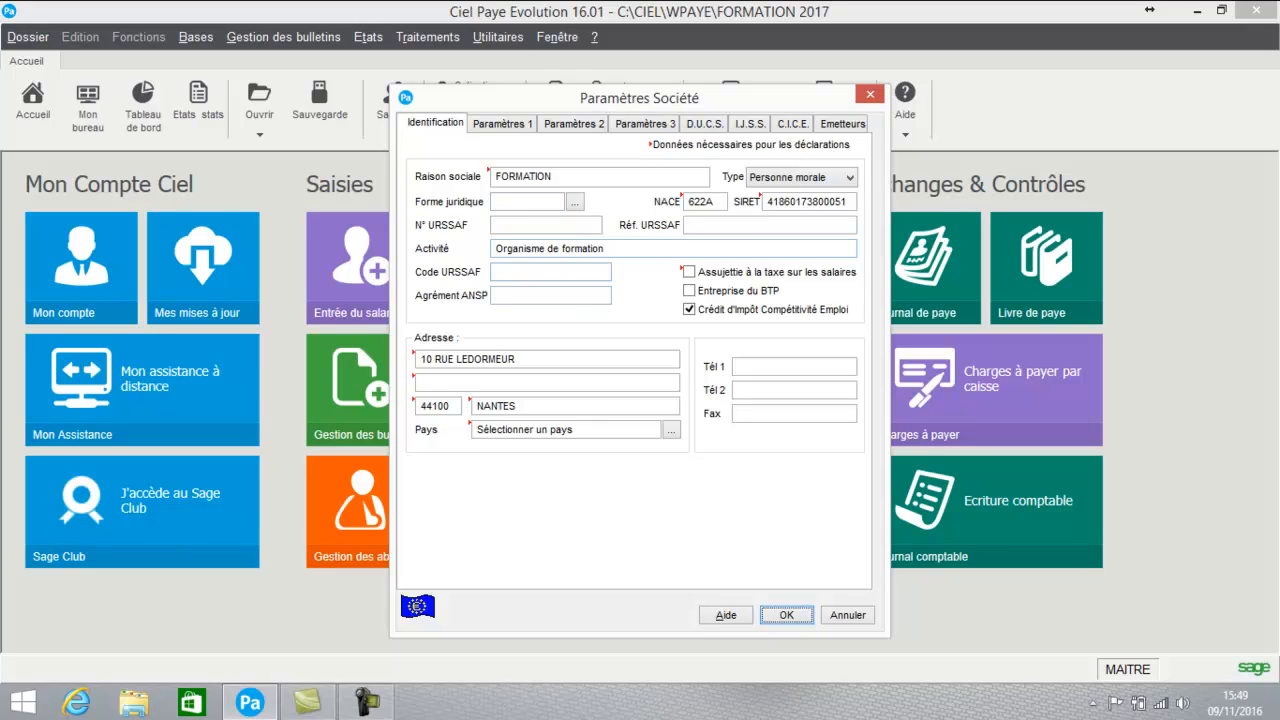
{"action": "left_click", "coordinate": [502, 124]}
{"action": "left_click", "coordinate": [573, 124]}
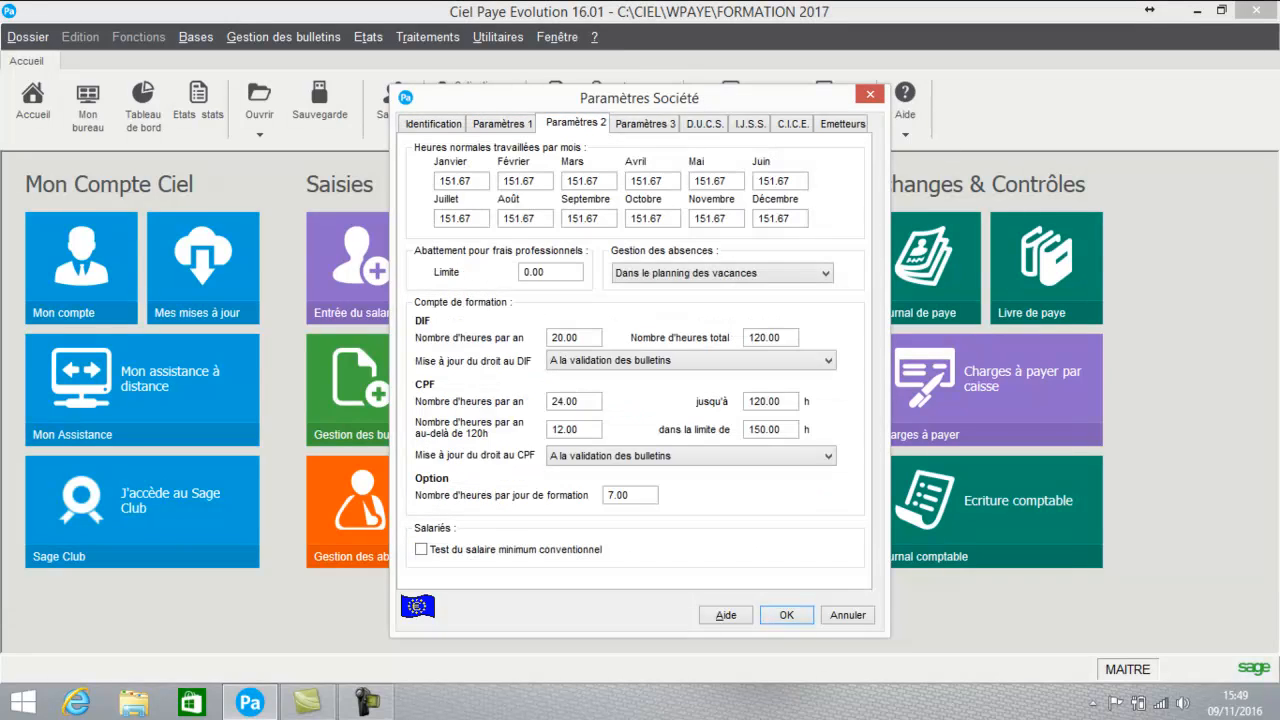
{"action": "left_click", "coordinate": [645, 124]}
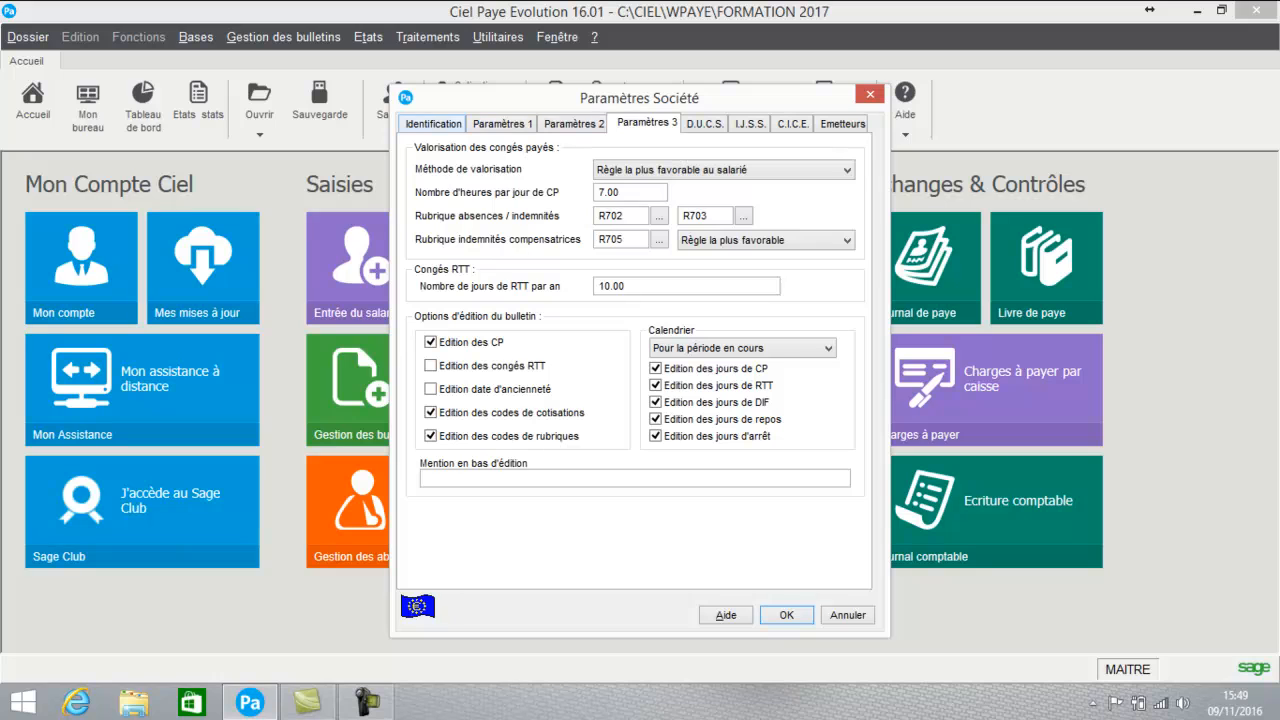
{"action": "left_click", "coordinate": [786, 615]}
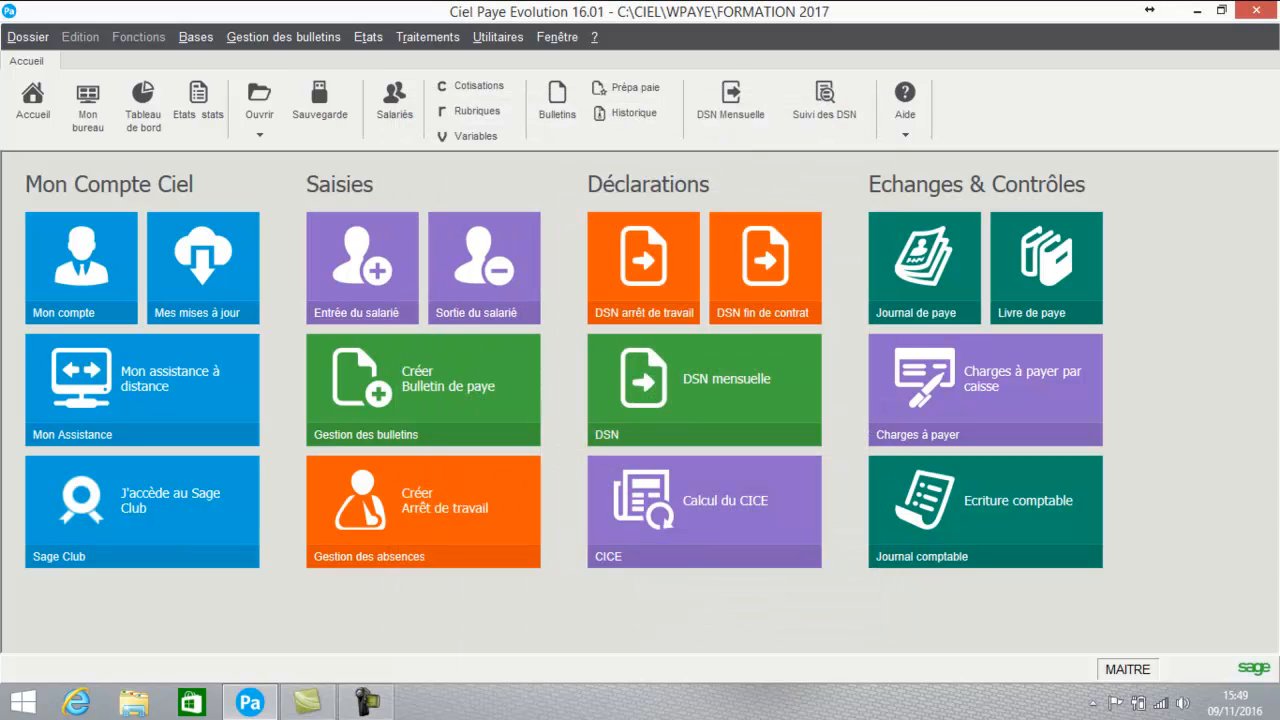
- Reopen Dossier > Paramètres, close it unchanged, and display the Bases menu lists
{"action": "left_click", "coordinate": [28, 37]}
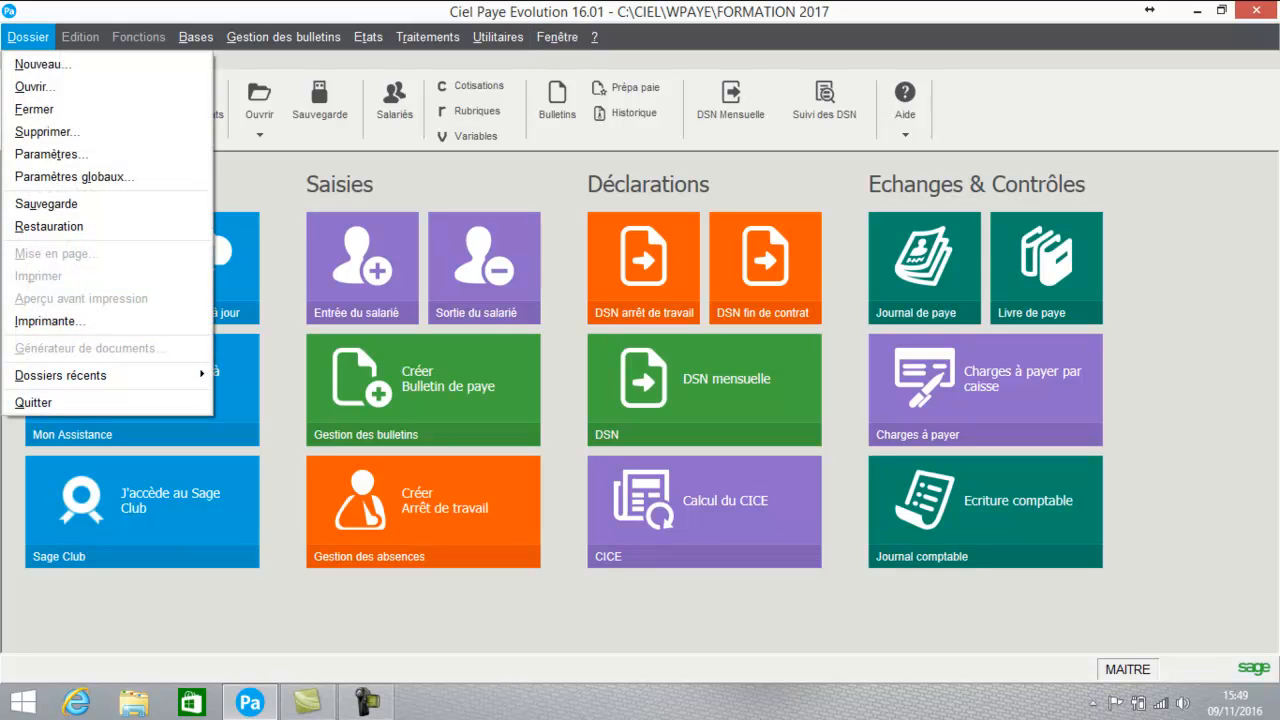
{"action": "left_click", "coordinate": [50, 154]}
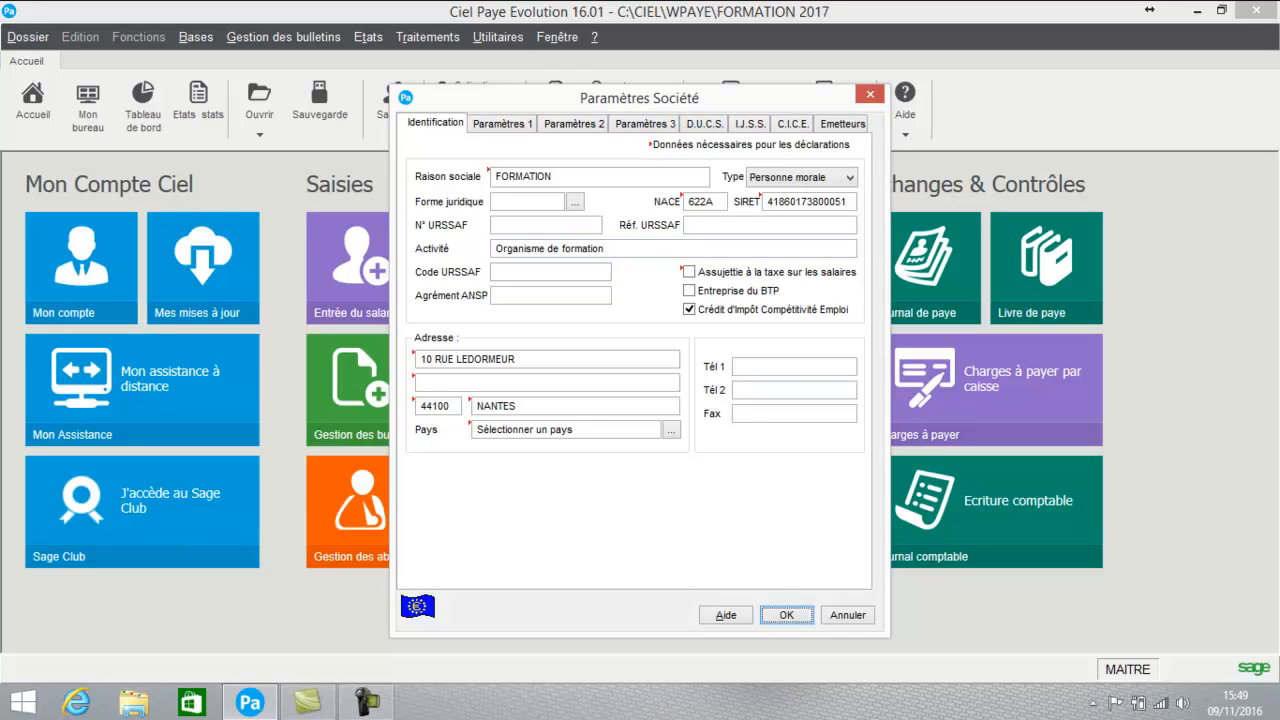
{"action": "key", "text": "Return"}
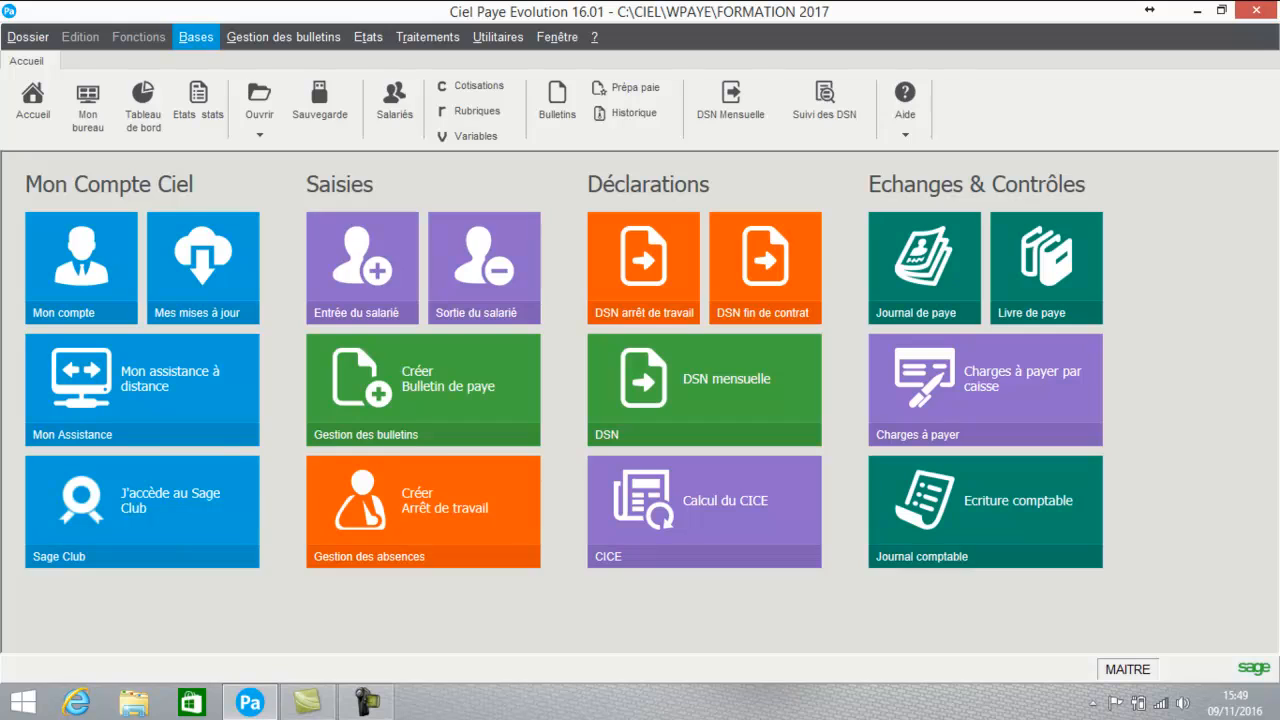
{"action": "left_click", "coordinate": [196, 37]}
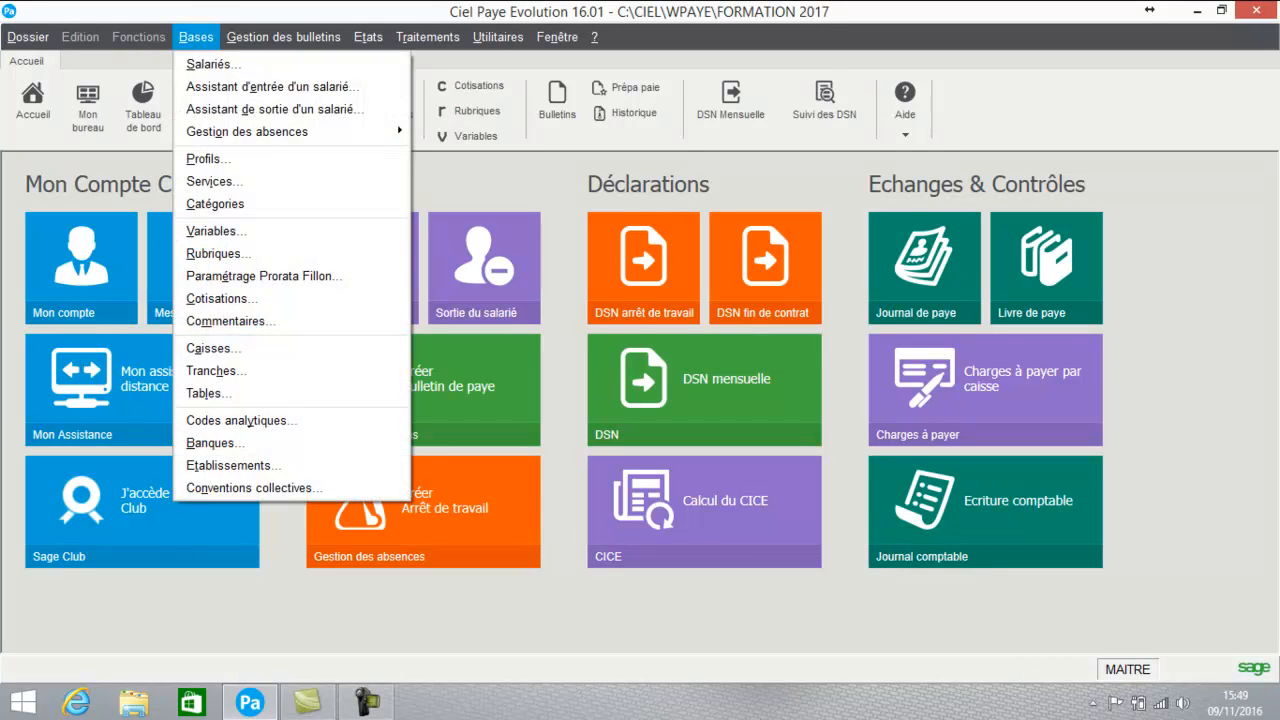